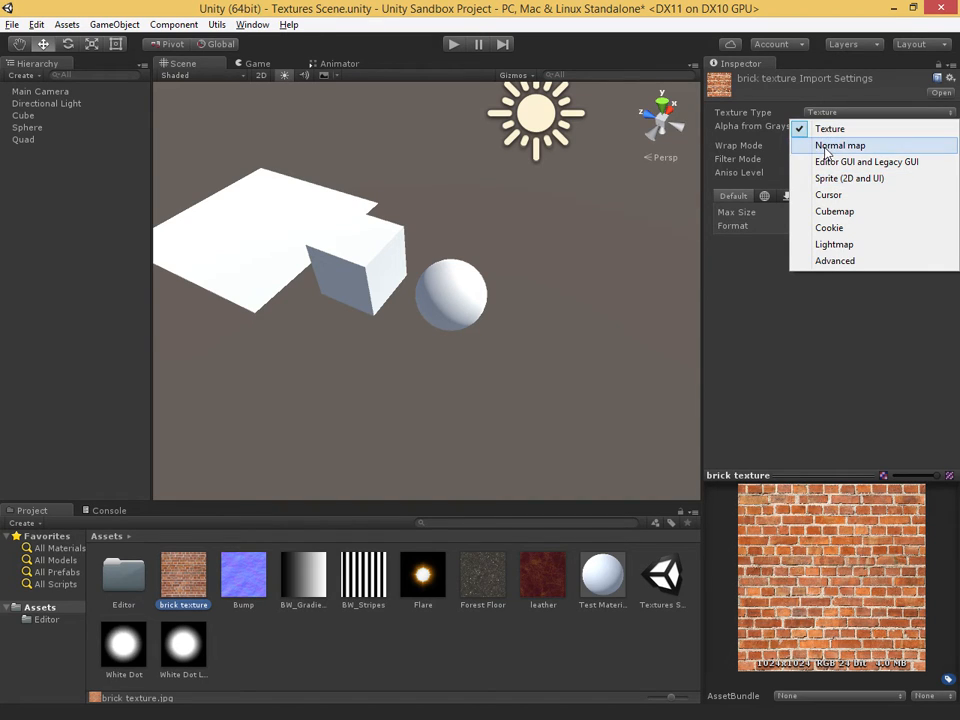
- Switch the brick texture's type to Normal map and revert the unapplied import change
{"action": "left_click", "coordinate": [831, 148]}
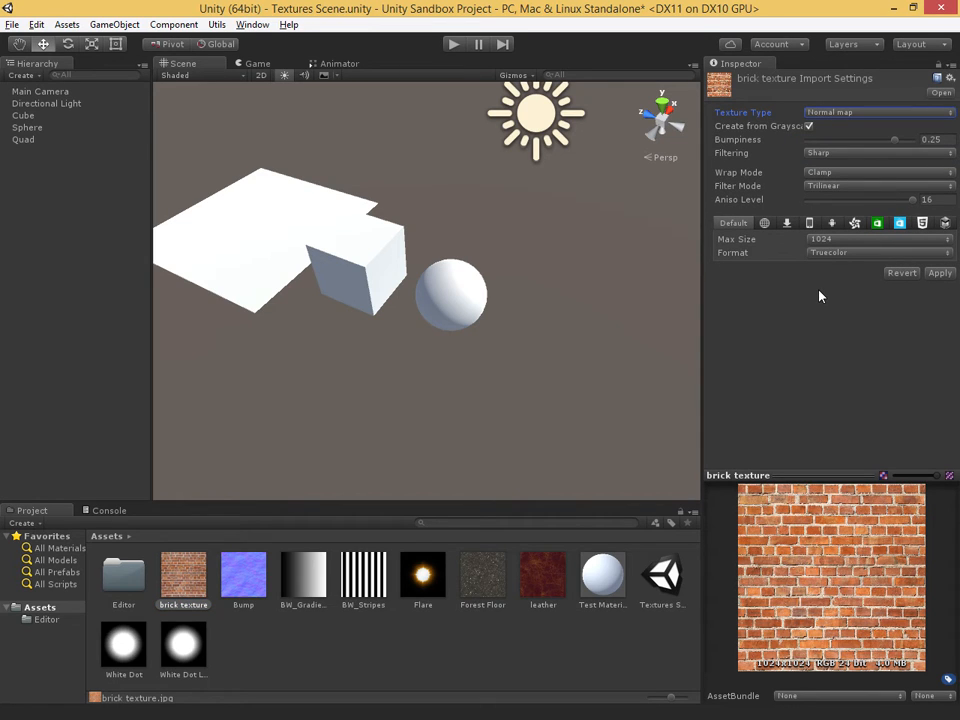
{"action": "left_click", "coordinate": [911, 273]}
- Assign the Bump texture as the main Normal Map of Test Material
{"action": "left_click", "coordinate": [251, 581]}
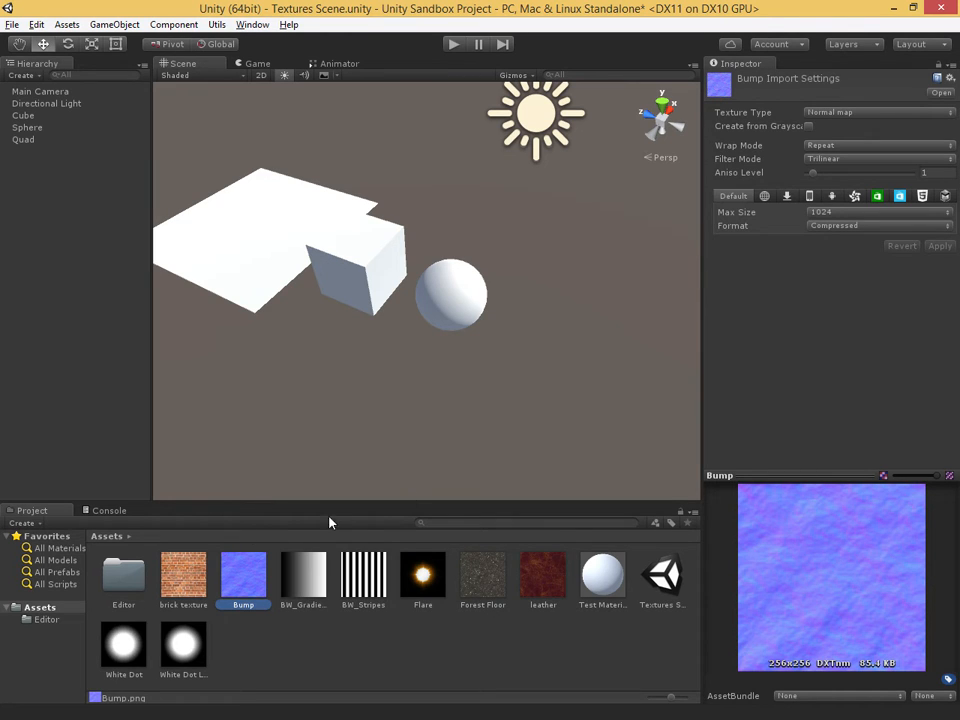
{"action": "left_click", "coordinate": [602, 578]}
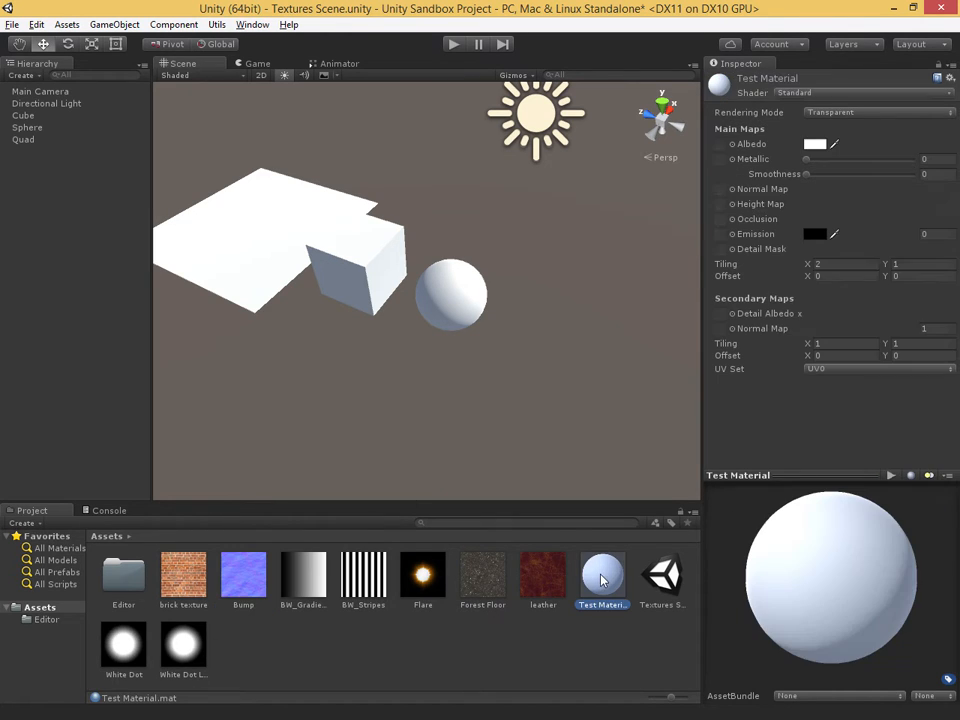
{"action": "left_click_drag", "start_coordinate": [244, 575], "coordinate": [722, 191]}
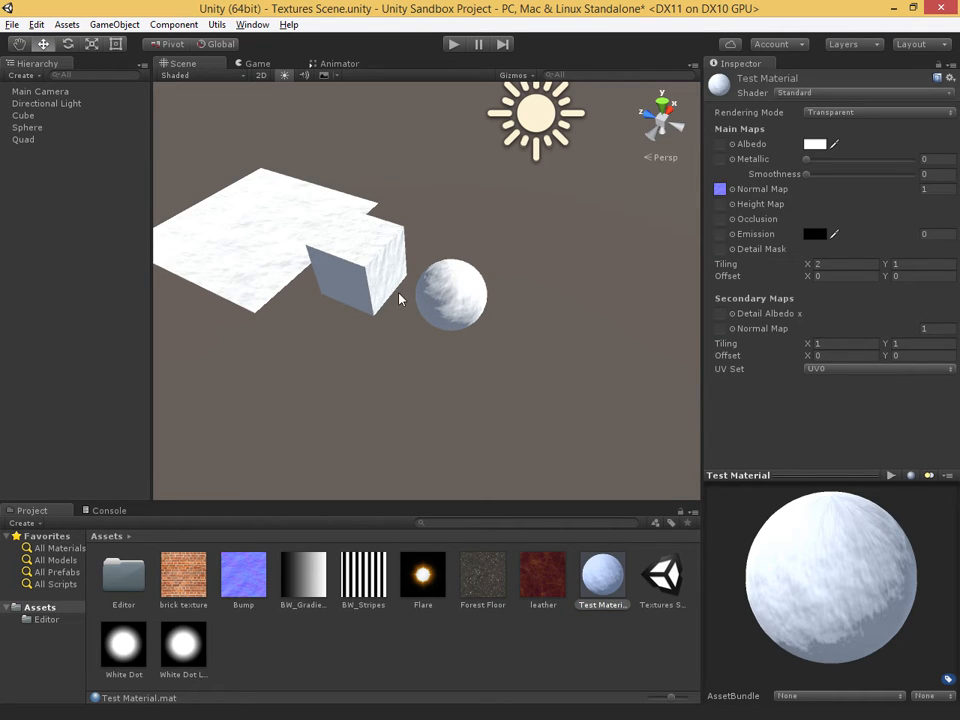
- Examine the bump shading on the cube and sphere from several angles, and check the Bump texture's import settings
{"action": "scroll", "coordinate": [420, 342], "scroll_direction": "up", "scroll_amount": 5}
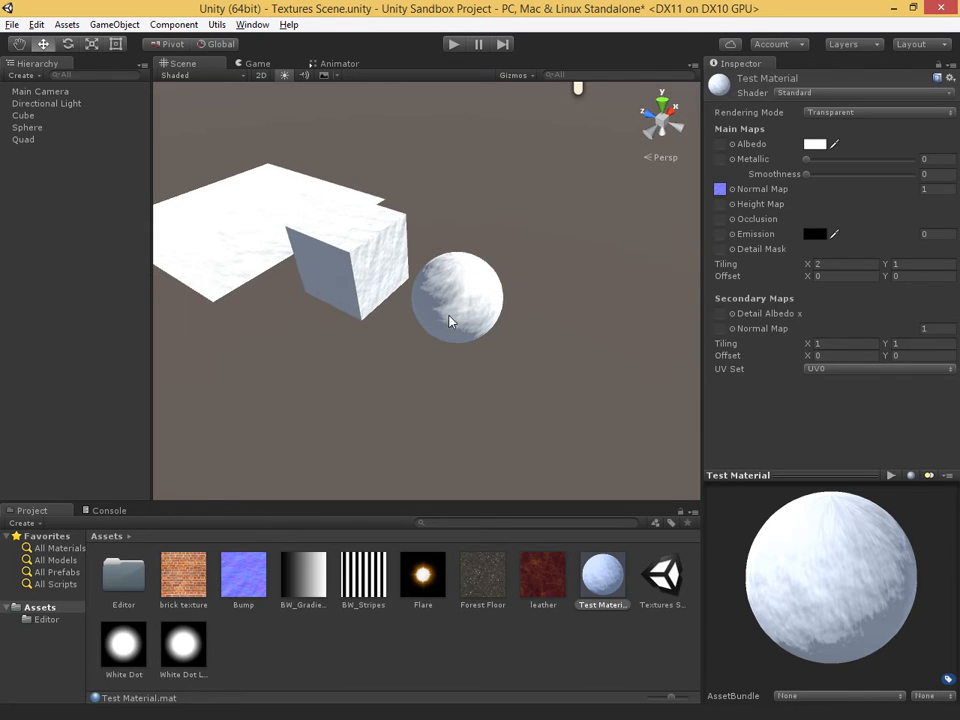
{"action": "scroll", "coordinate": [472, 348], "scroll_direction": "up", "scroll_amount": 2}
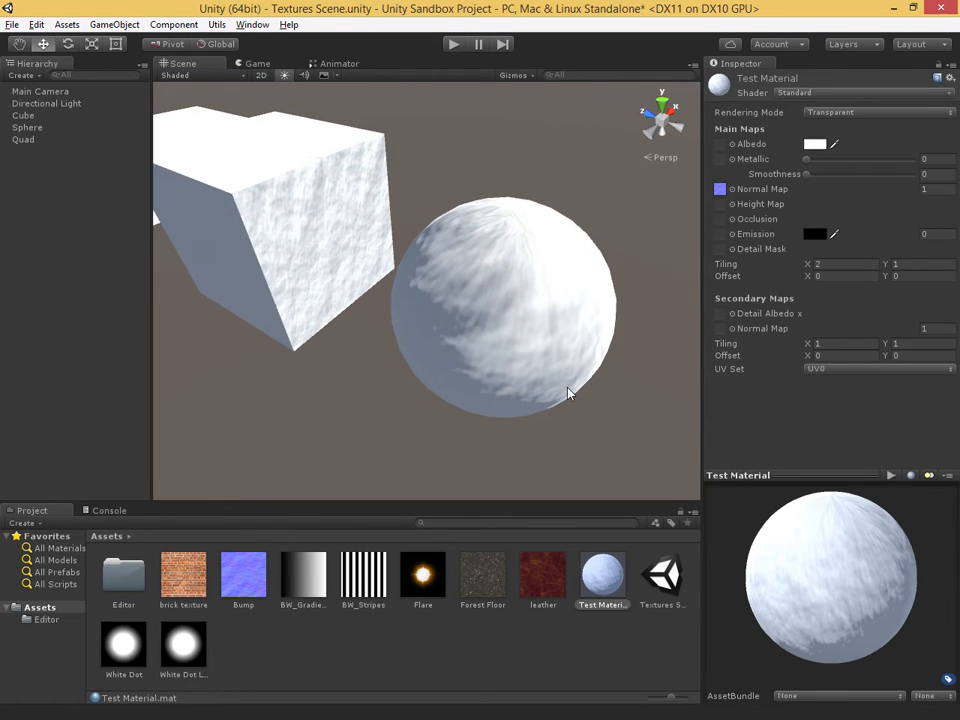
{"action": "left_click_drag", "start_coordinate": [542, 401], "coordinate": [500, 285], "text": "alt"}
{"action": "left_click_drag", "start_coordinate": [334, 343], "coordinate": [388, 314]}
{"action": "middle_click_drag", "start_coordinate": [388, 314], "coordinate": [392, 319]}
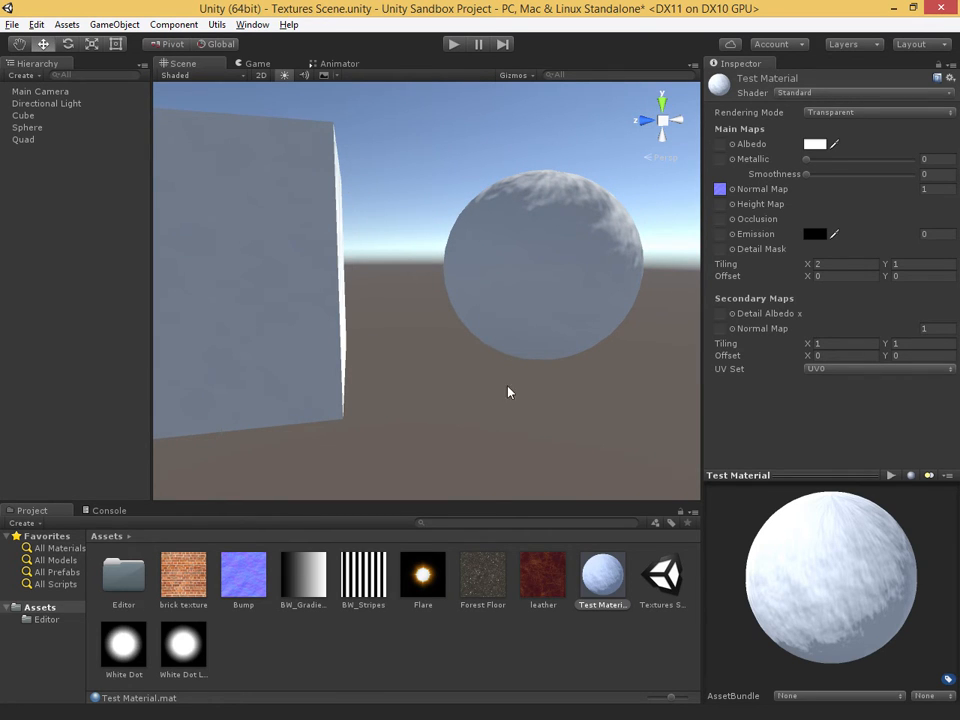
{"action": "left_click_drag", "start_coordinate": [508, 392], "coordinate": [422, 467], "text": "alt"}
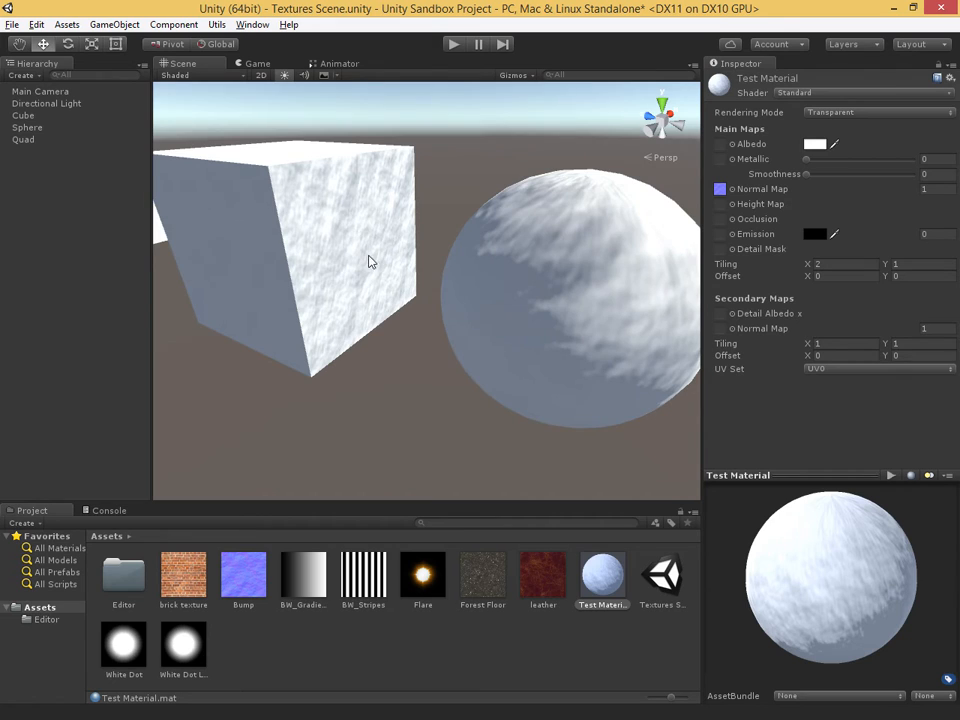
{"action": "left_click_drag", "start_coordinate": [370, 261], "coordinate": [392, 249], "text": "alt"}
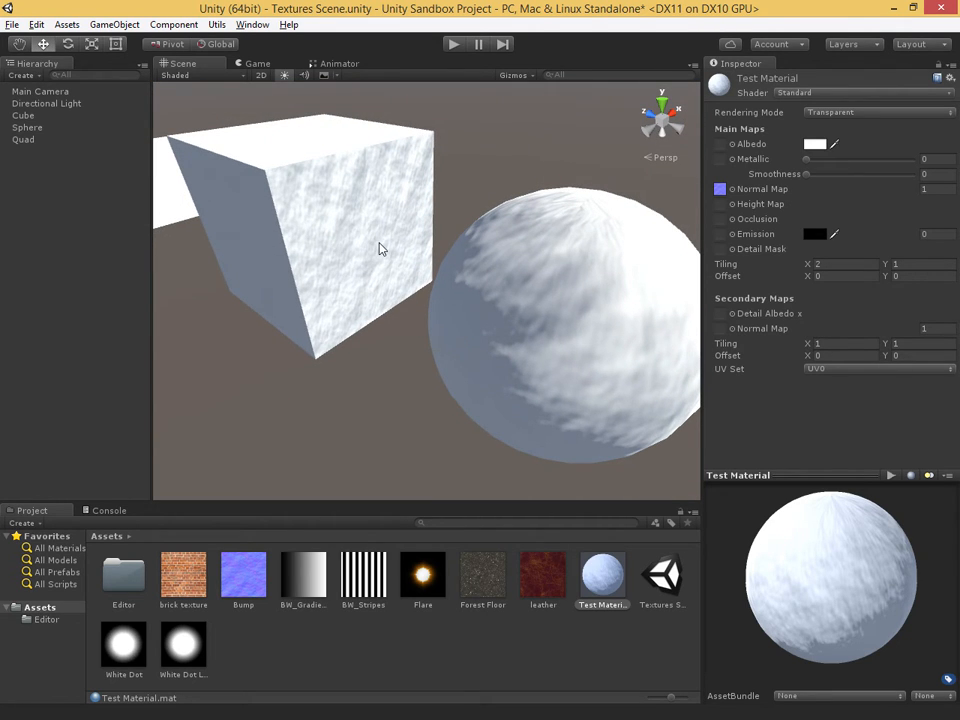
{"action": "left_click", "coordinate": [245, 587]}
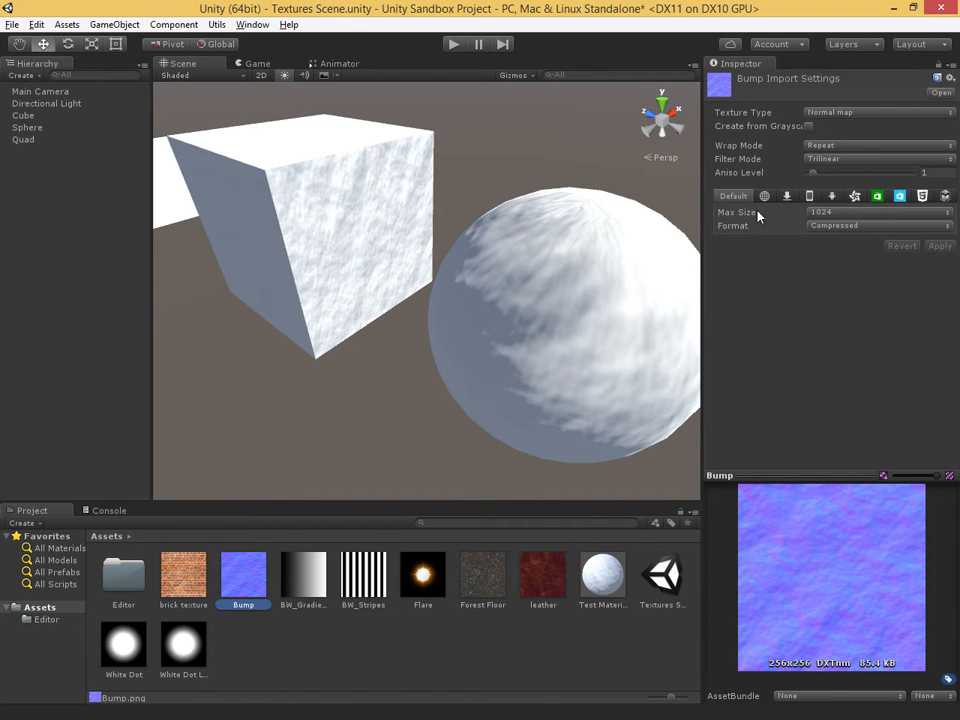
- View the White Dot Large texture, look at the topographic map in the browser for comparison, and return to Unity
{"action": "left_click", "coordinate": [196, 654]}
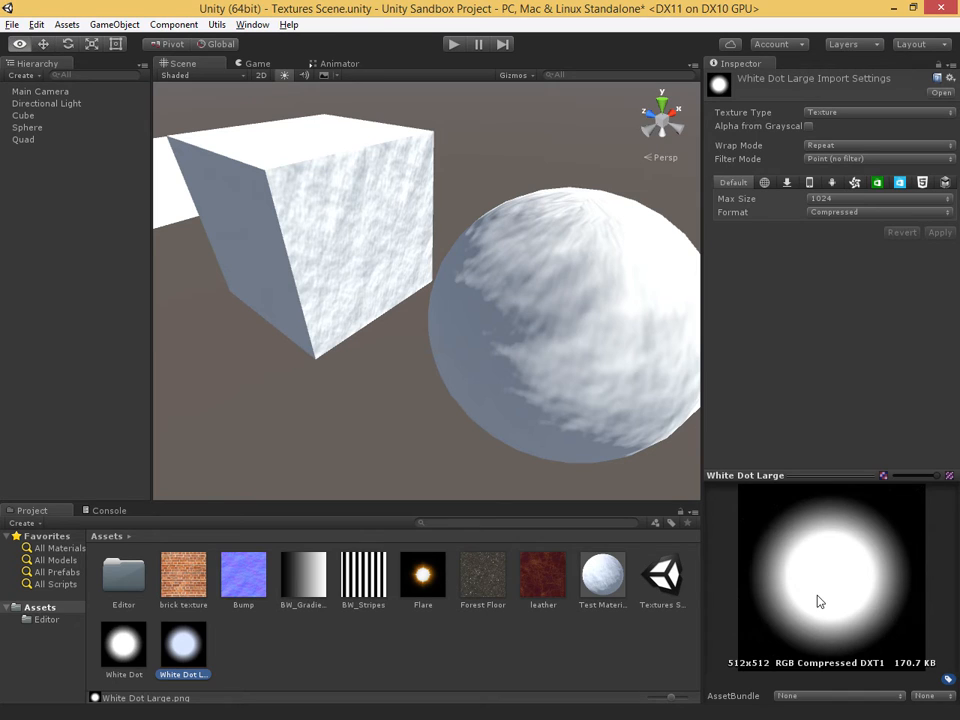
{"action": "key", "text": "alt+Tab"}
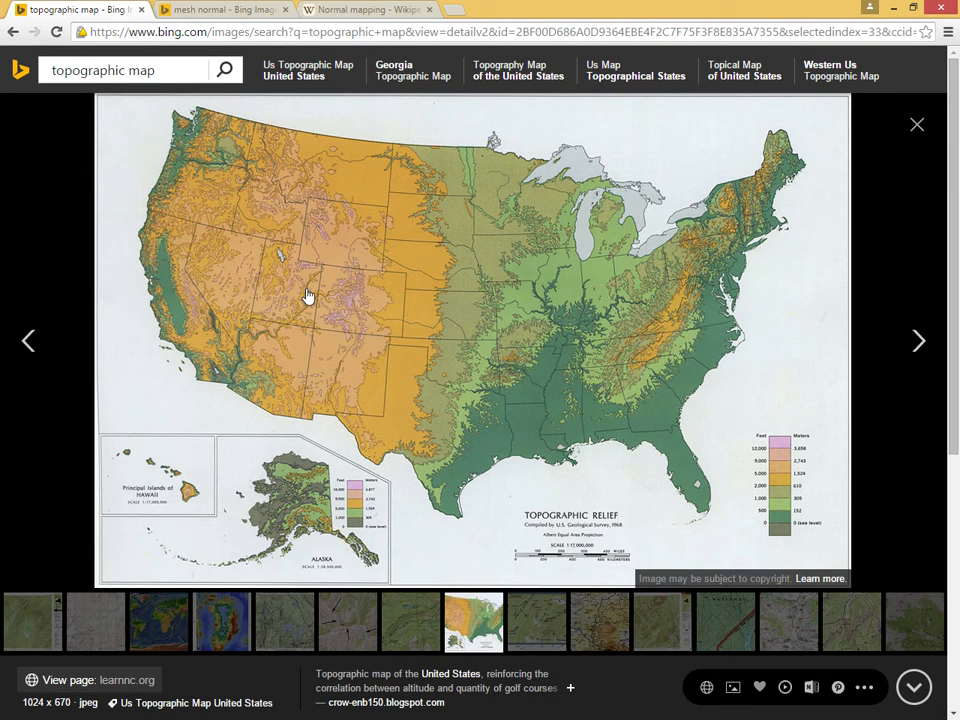
{"action": "key", "text": "alt+Tab"}
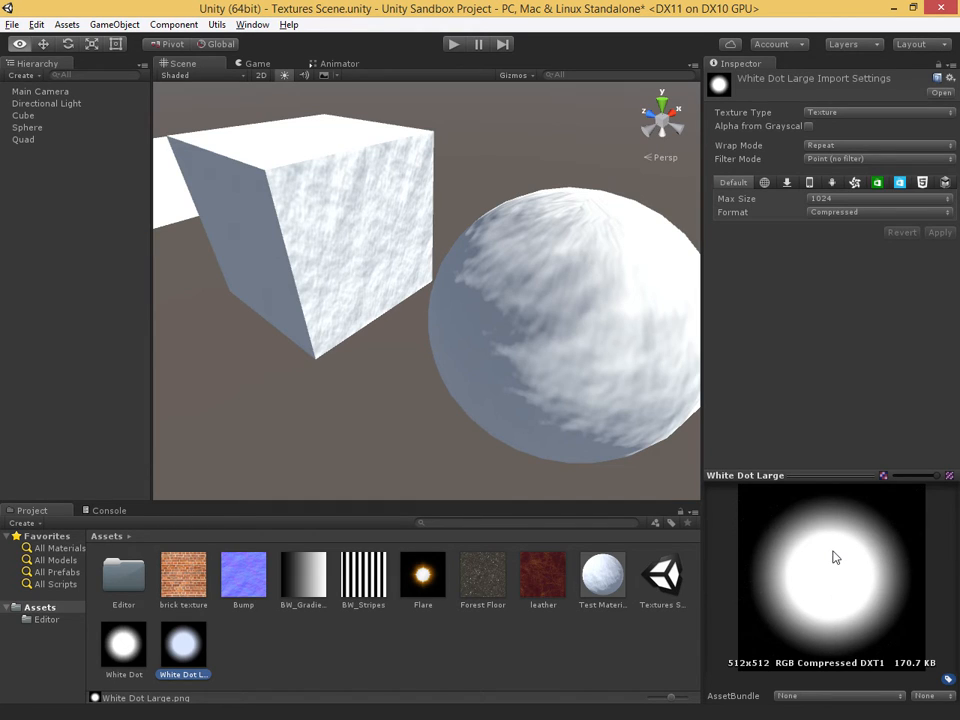
- Convert the White Dot Large texture to the Normal map type, created from grayscale, and apply the import settings
{"action": "left_click", "coordinate": [825, 116]}
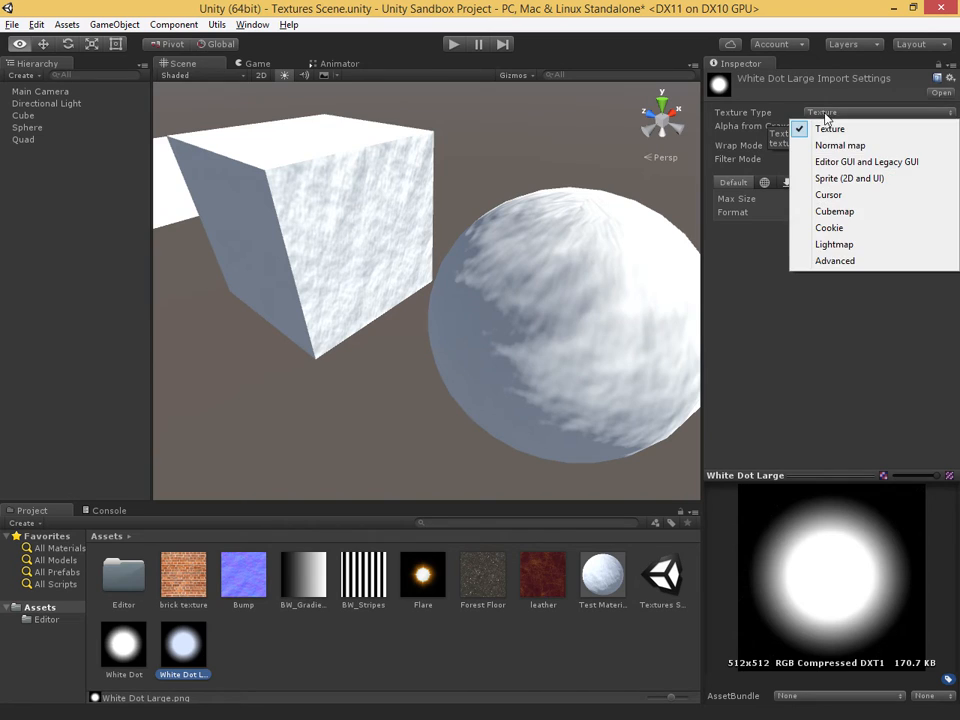
{"action": "left_click", "coordinate": [838, 148]}
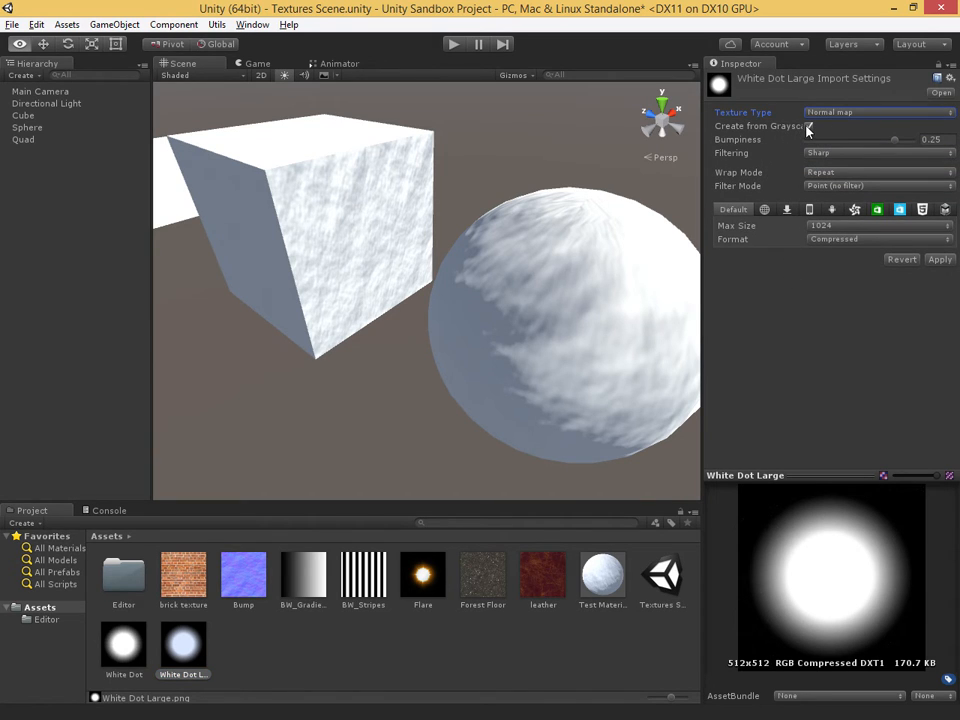
{"action": "left_click", "coordinate": [936, 259]}
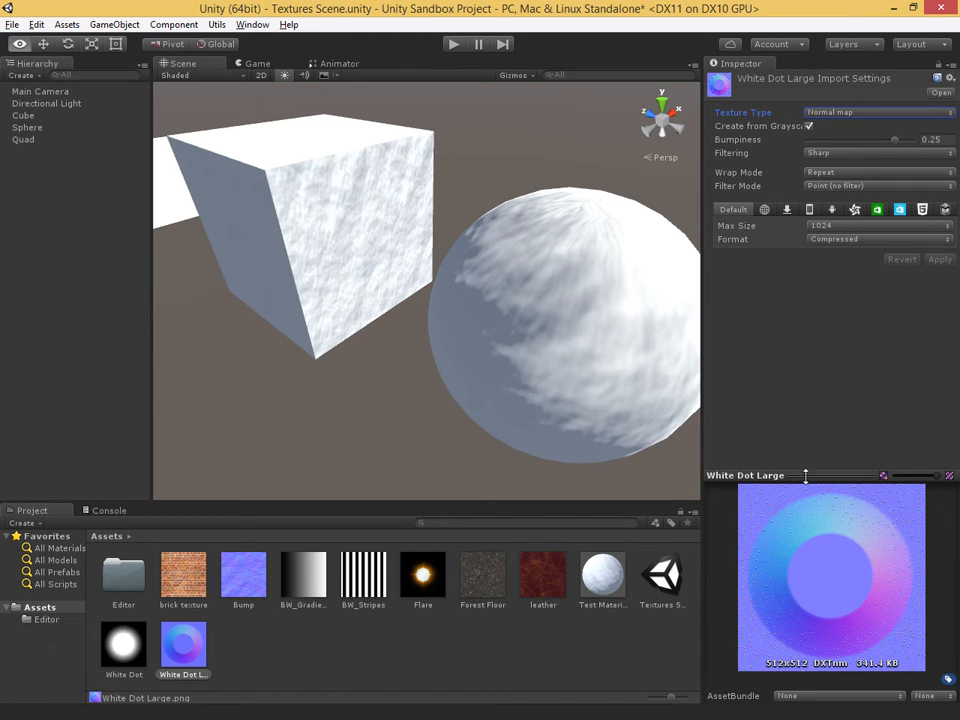
- Enlarge the texture preview area and compare the plain White Dot texture with the White Dot Large normal map
{"action": "left_click_drag", "start_coordinate": [805, 476], "coordinate": [805, 379]}
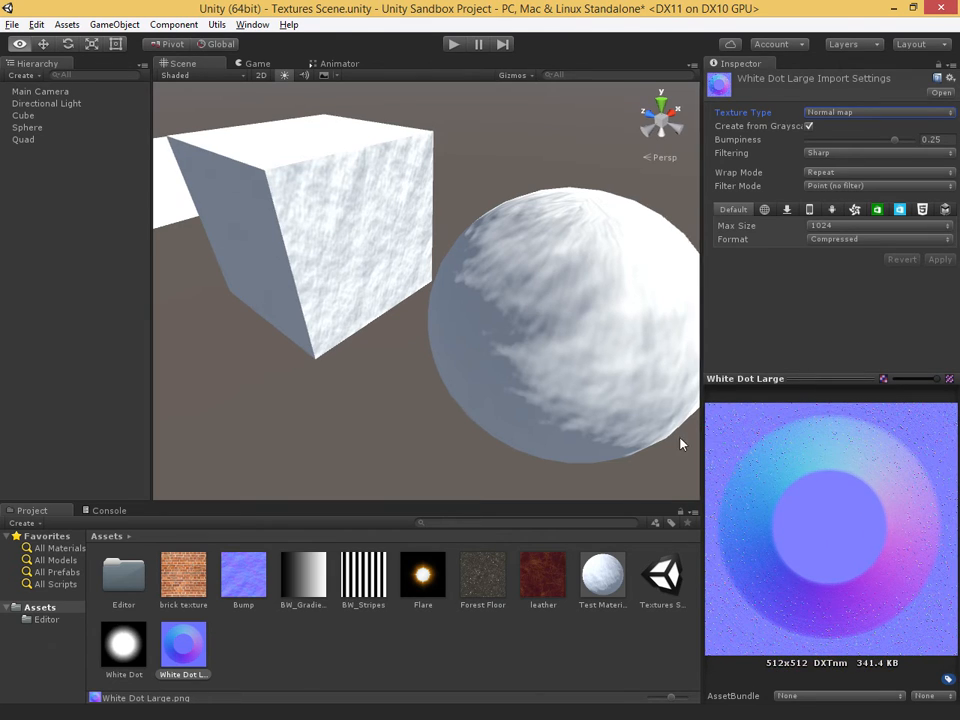
{"action": "left_click_drag", "start_coordinate": [703, 444], "coordinate": [645, 441]}
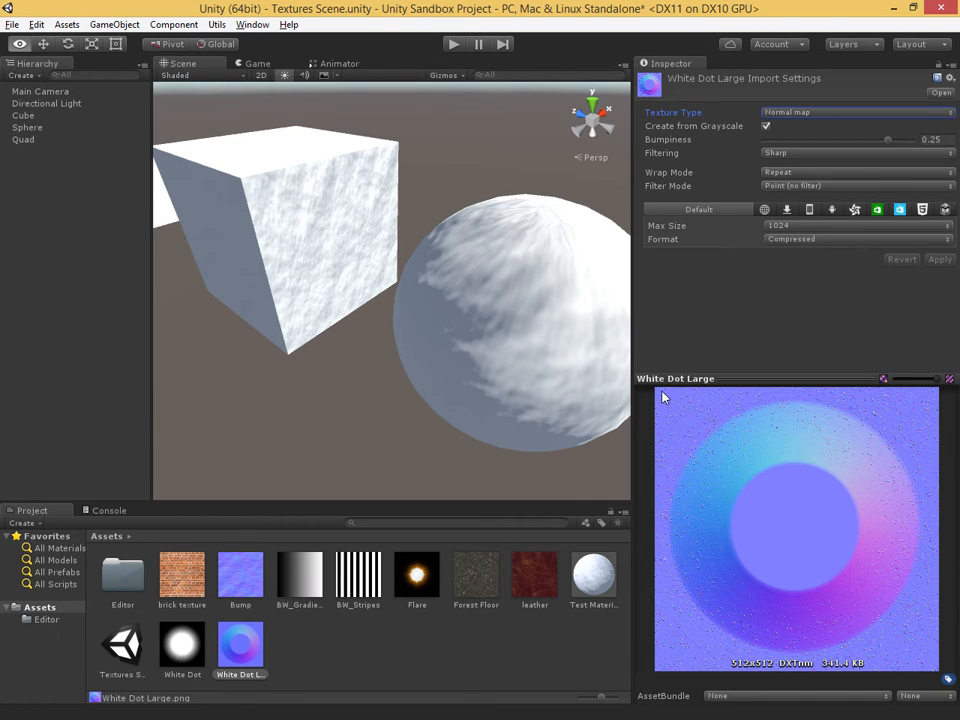
{"action": "left_click", "coordinate": [183, 650]}
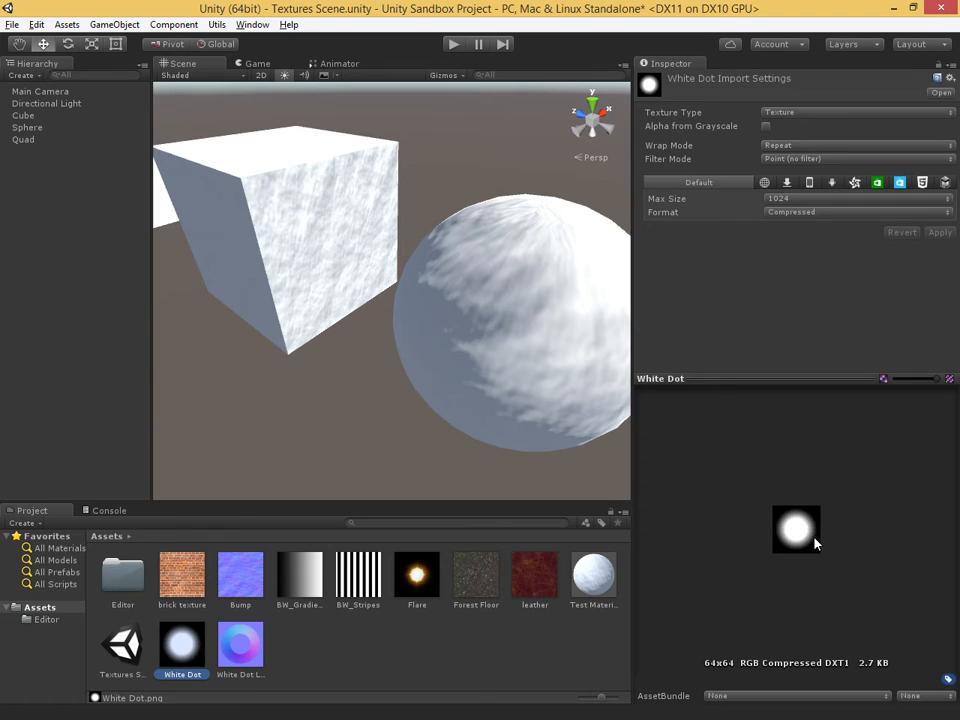
{"action": "left_click", "coordinate": [240, 645]}
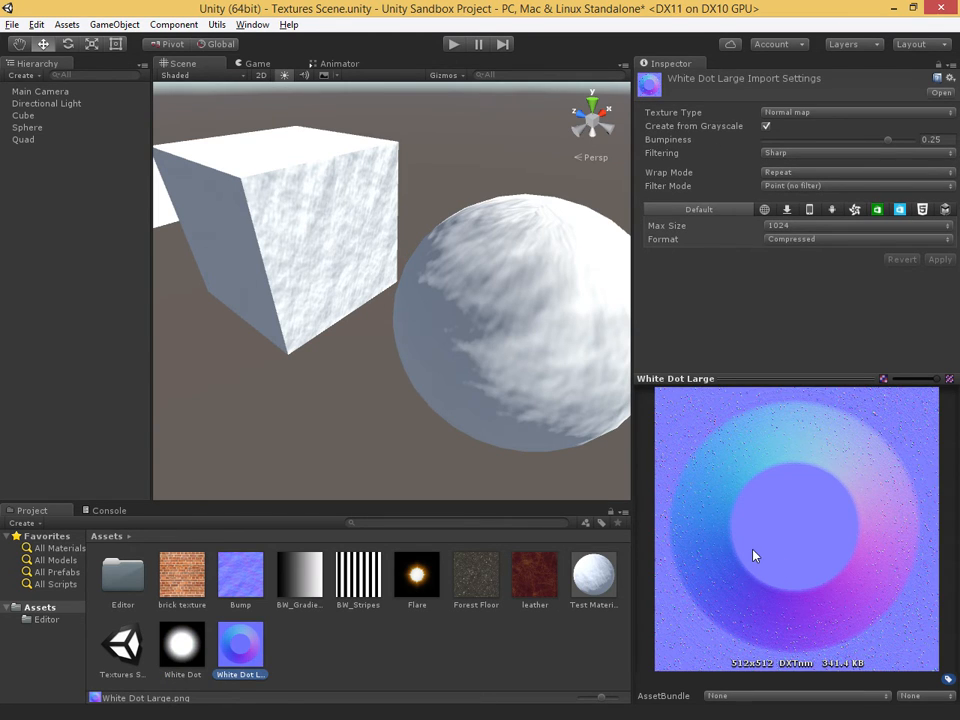
- Switch to the browser to study the topographic map and mesh normal images, comparing them with the White Dot Large normal map in Unity
{"action": "key", "text": "alt+Tab"}
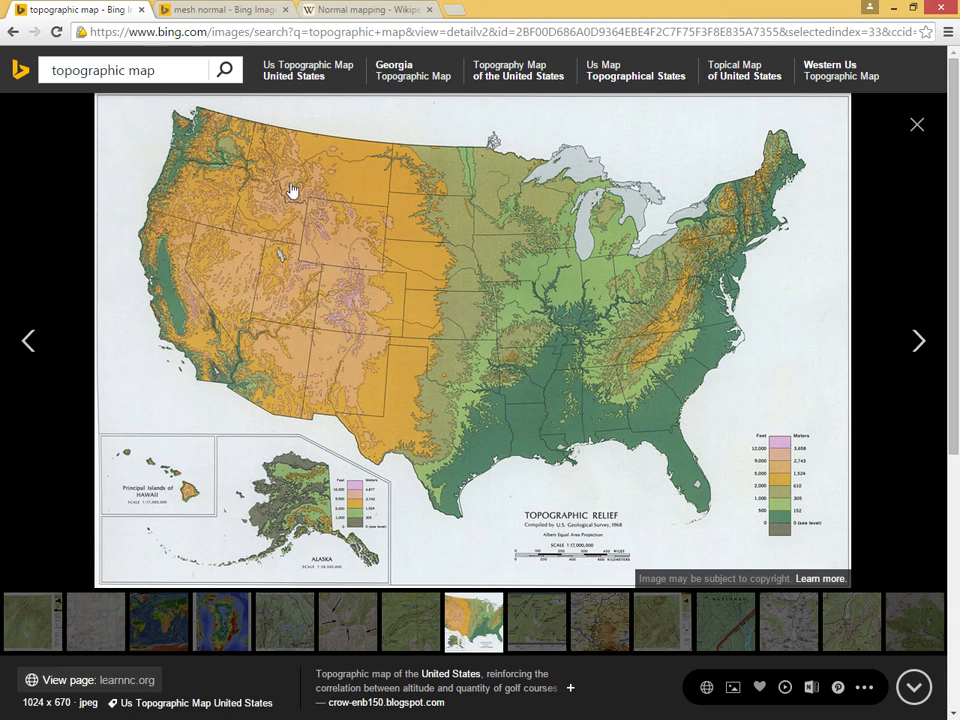
{"action": "left_click", "coordinate": [203, 12]}
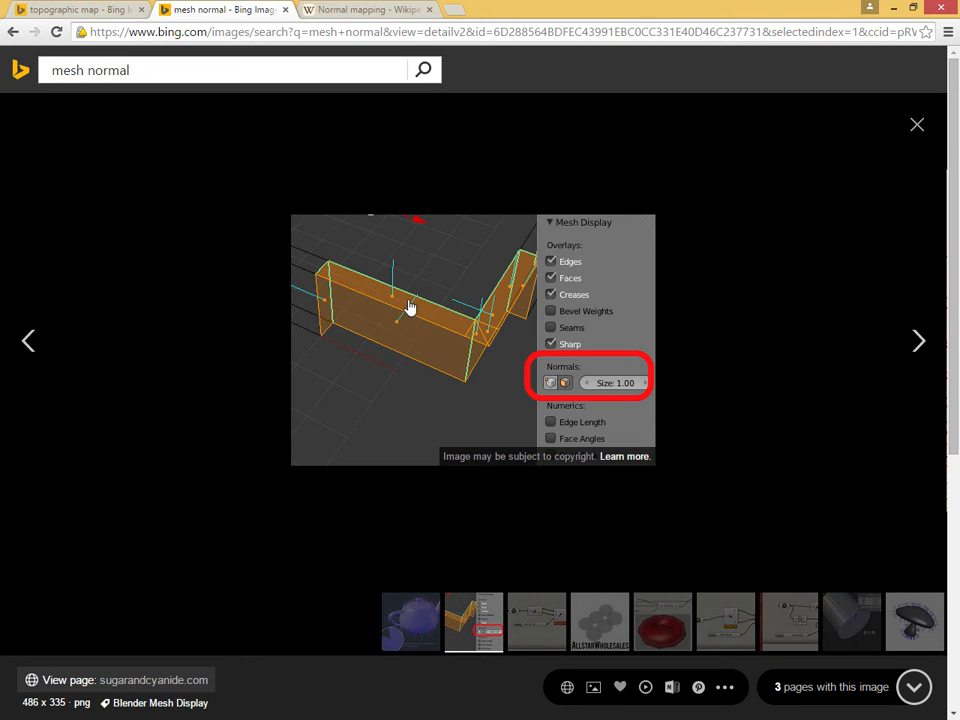
{"action": "left_click", "coordinate": [850, 622]}
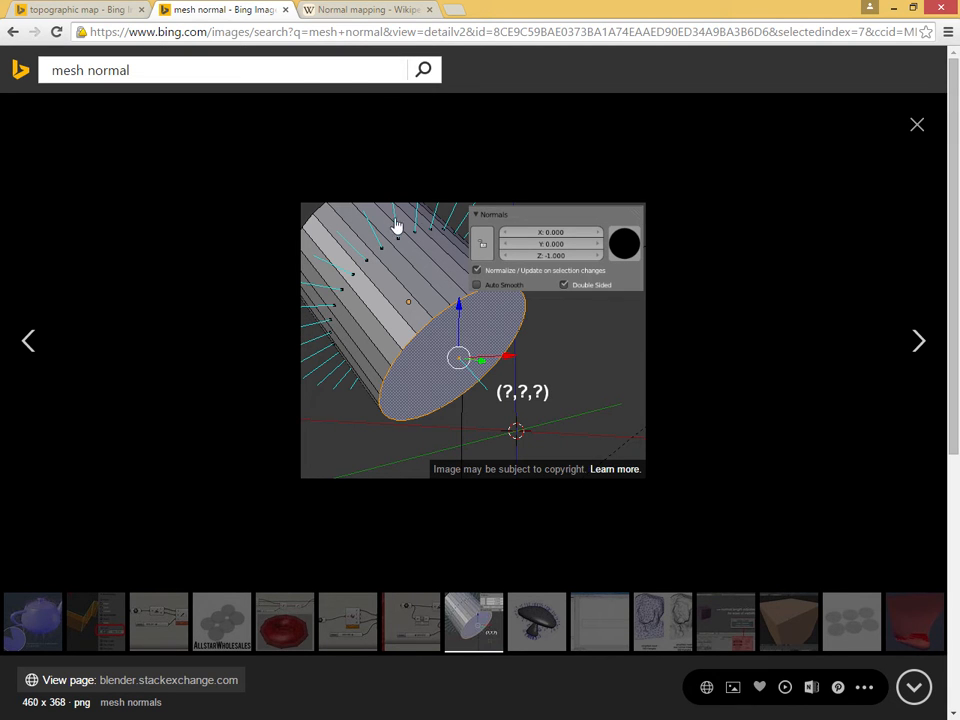
{"action": "key", "text": "alt+Tab"}
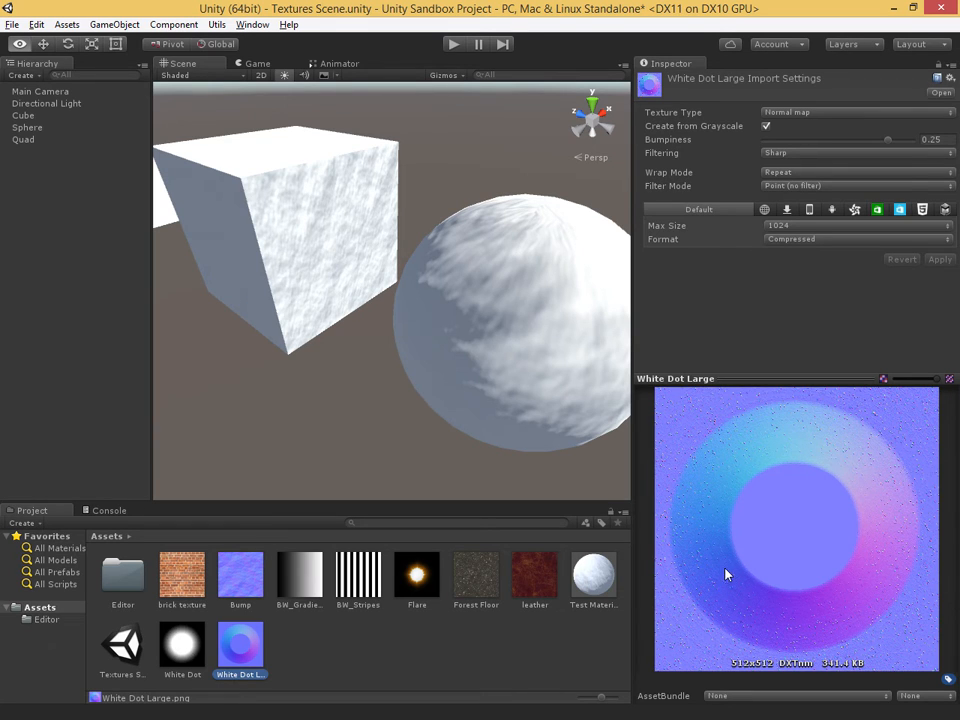
{"action": "key", "text": "alt+Tab"}
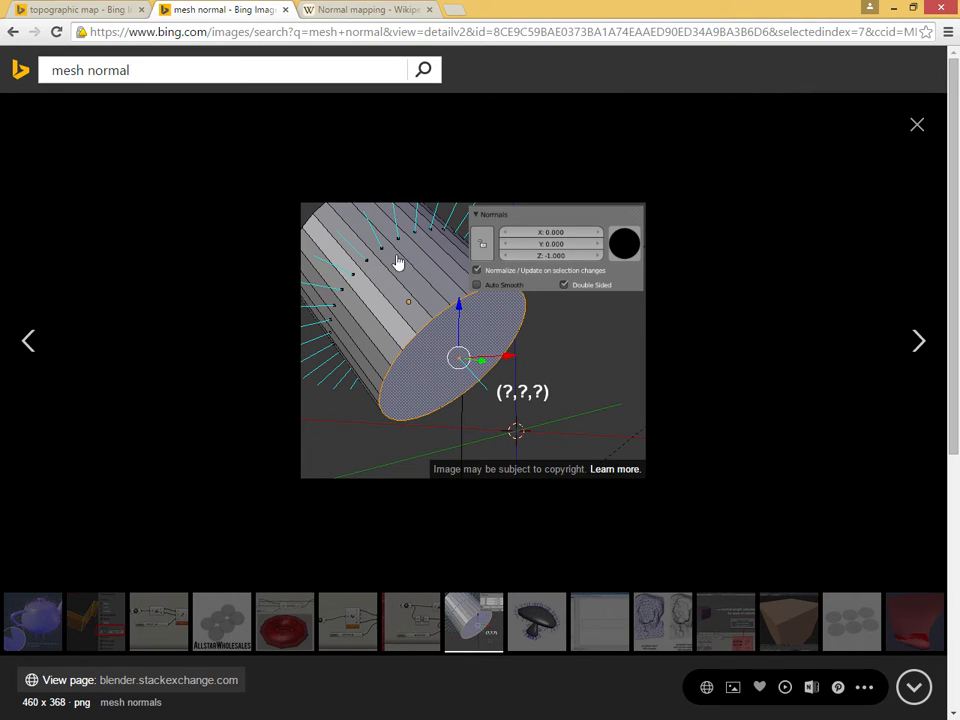
{"action": "key", "text": "alt+Tab"}
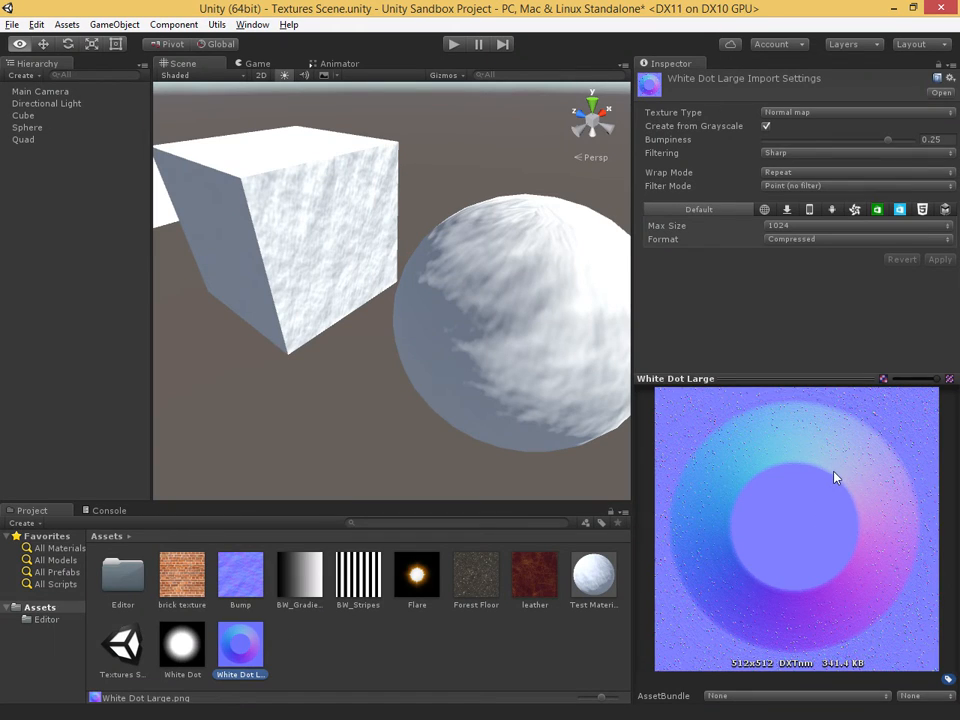
{"action": "key", "text": "alt+Tab"}
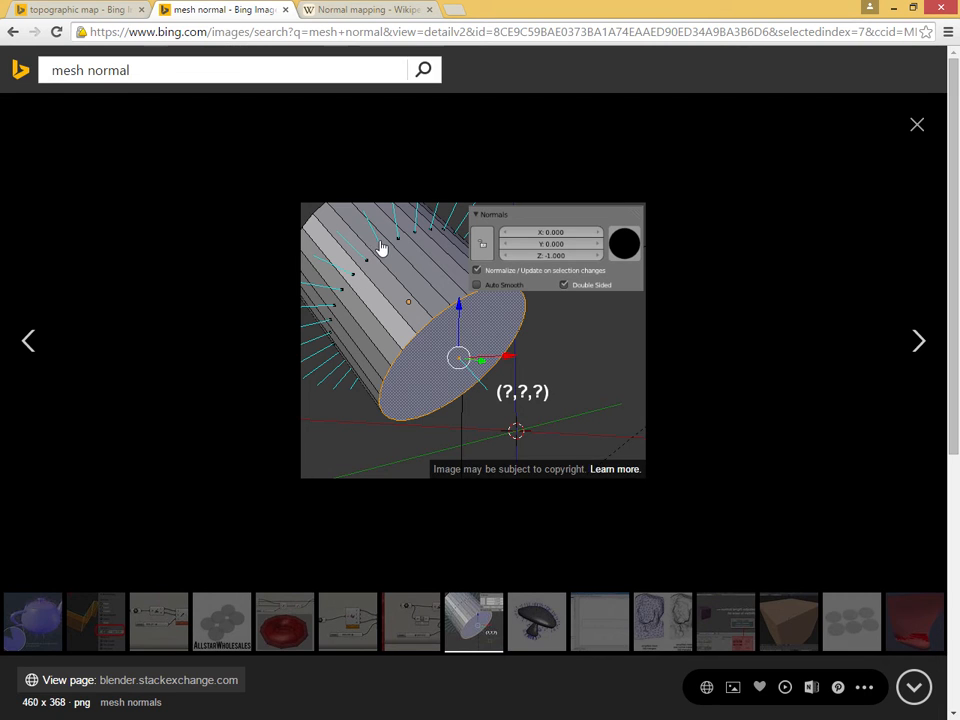
{"action": "key", "text": "alt+Tab"}
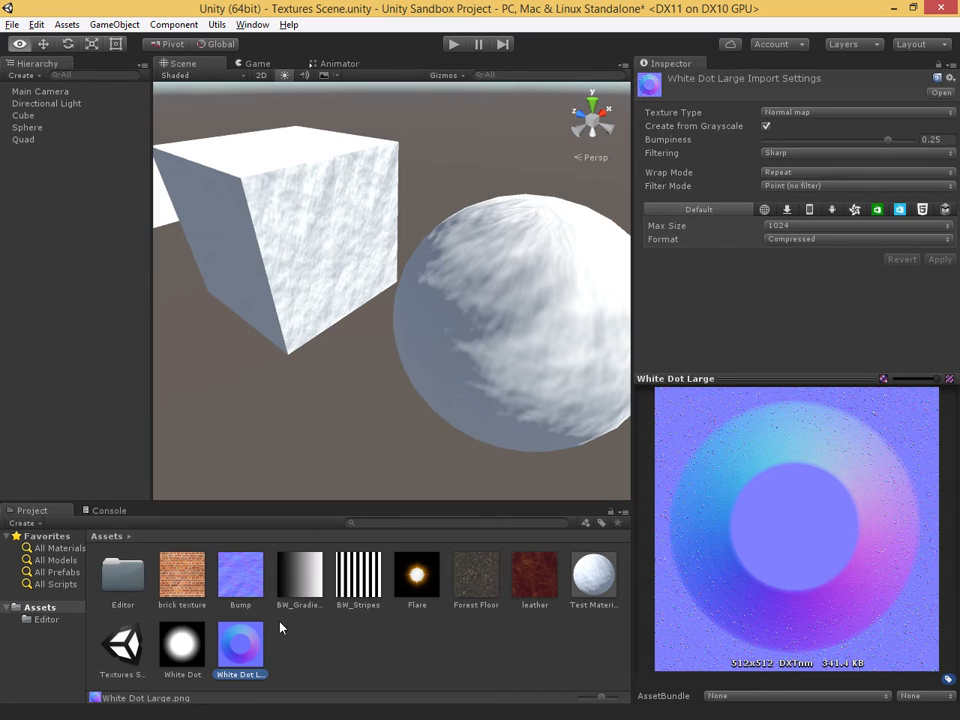
- Replace Test Material's main Normal Map with the White Dot Large texture
{"action": "left_click", "coordinate": [487, 331]}
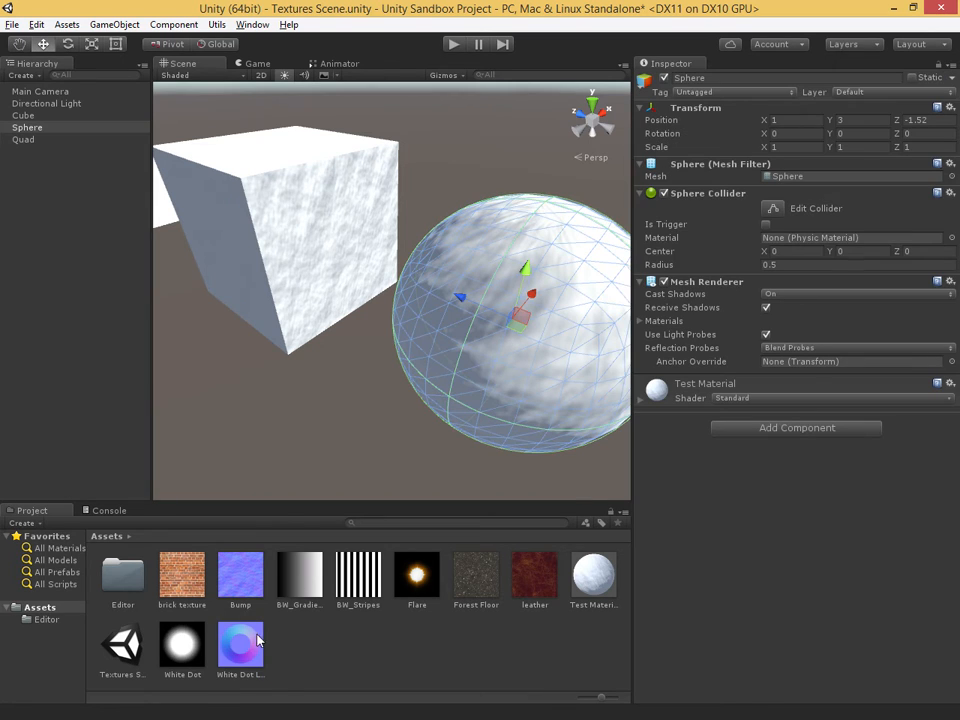
{"action": "left_click_drag", "start_coordinate": [249, 641], "coordinate": [654, 180]}
{"action": "left_click", "coordinate": [608, 594]}
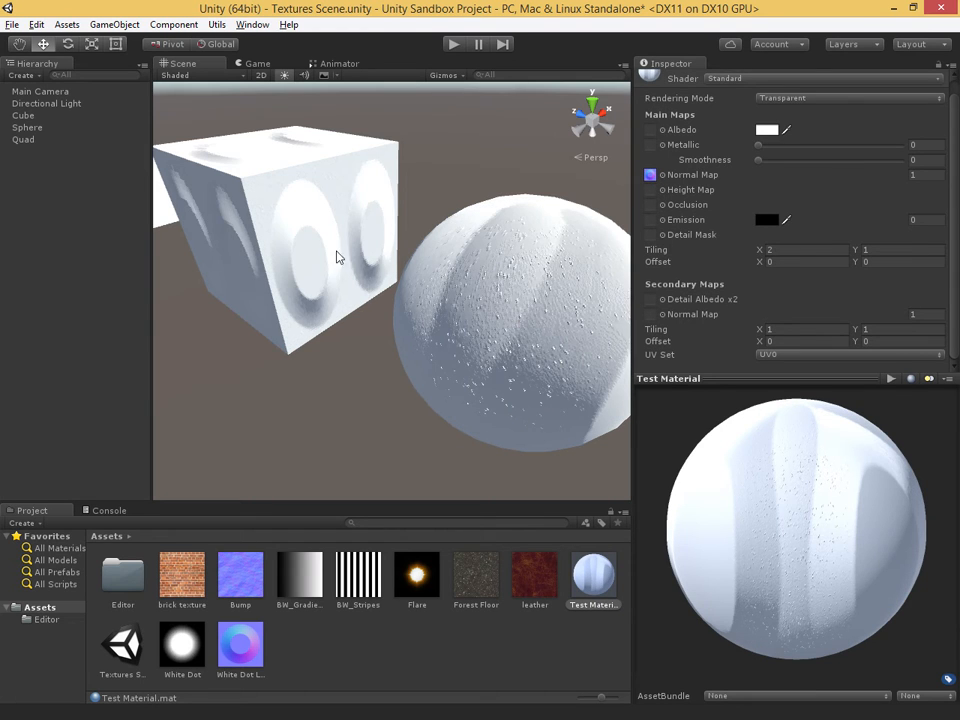
- Inspect the dot relief on the cube and quad, and set Test Material's main maps X tiling to 1
{"action": "left_click_drag", "start_coordinate": [336, 255], "coordinate": [481, 358], "text": "alt"}
{"action": "middle_click_drag", "start_coordinate": [482, 359], "coordinate": [483, 394]}
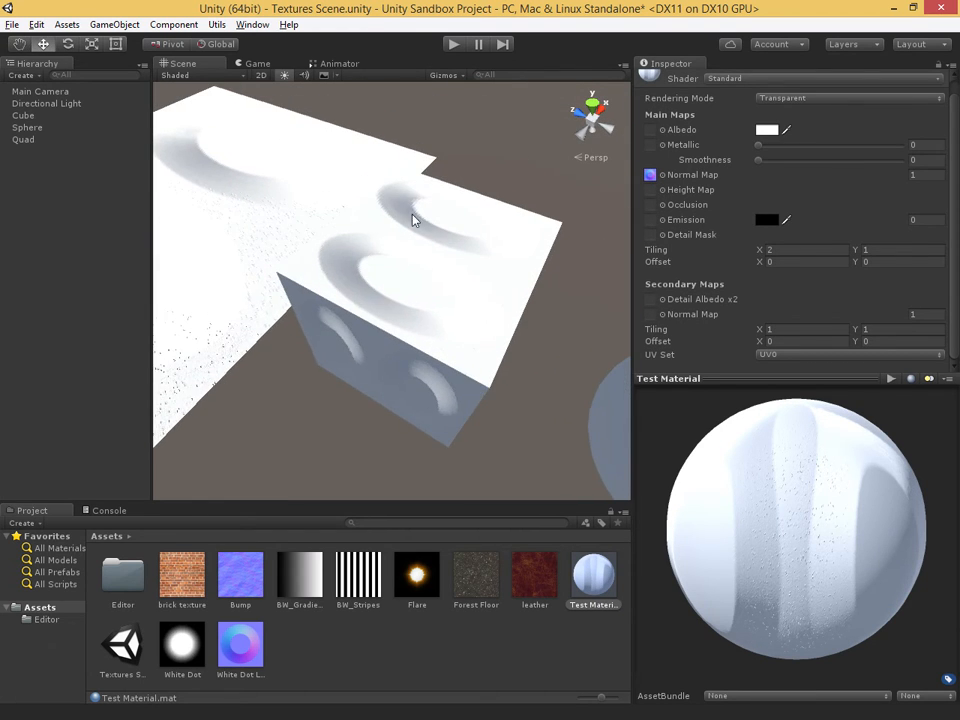
{"action": "left_click_drag", "start_coordinate": [521, 326], "coordinate": [377, 253], "text": "alt"}
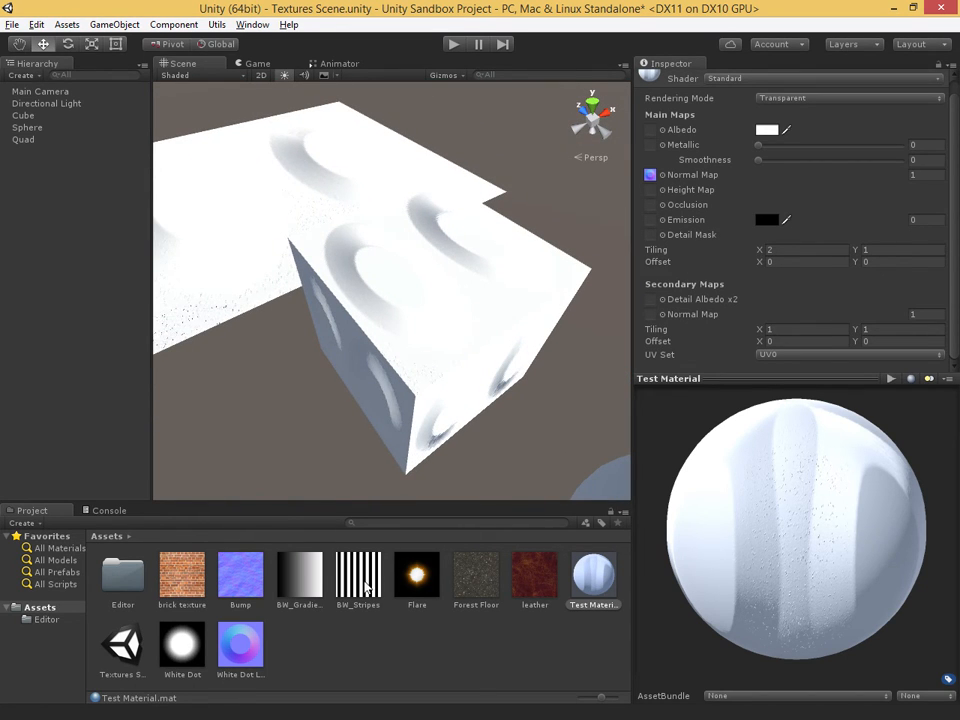
{"action": "left_click", "coordinate": [808, 249]}
{"action": "type", "text": "1"}
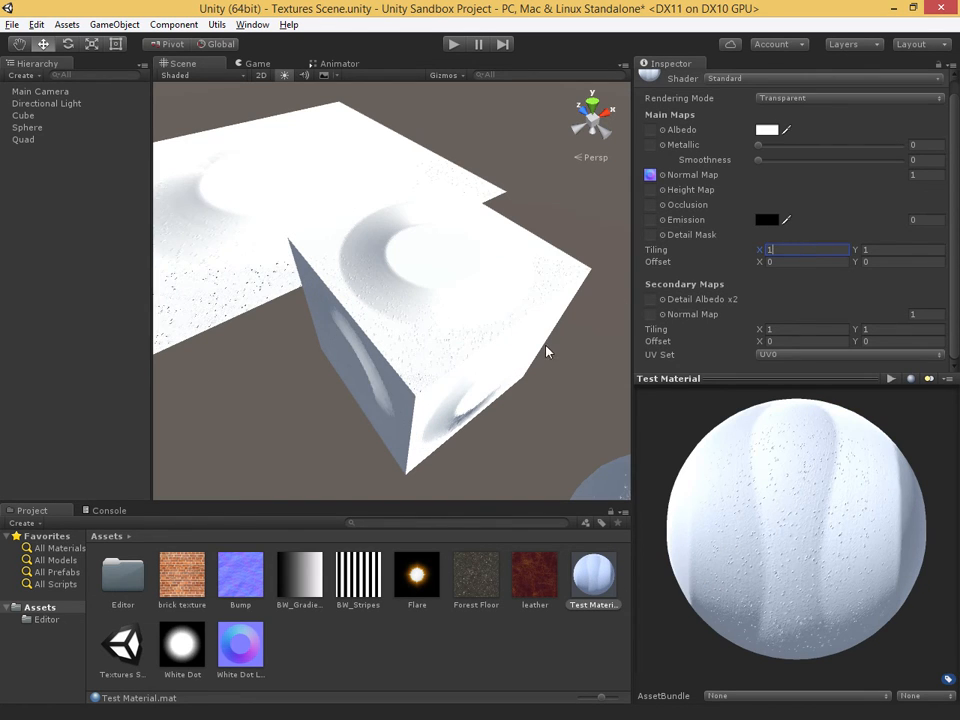
- Lower the Directional Light's intensity to 0.72
{"action": "left_click_drag", "start_coordinate": [546, 347], "coordinate": [559, 379], "text": "alt"}
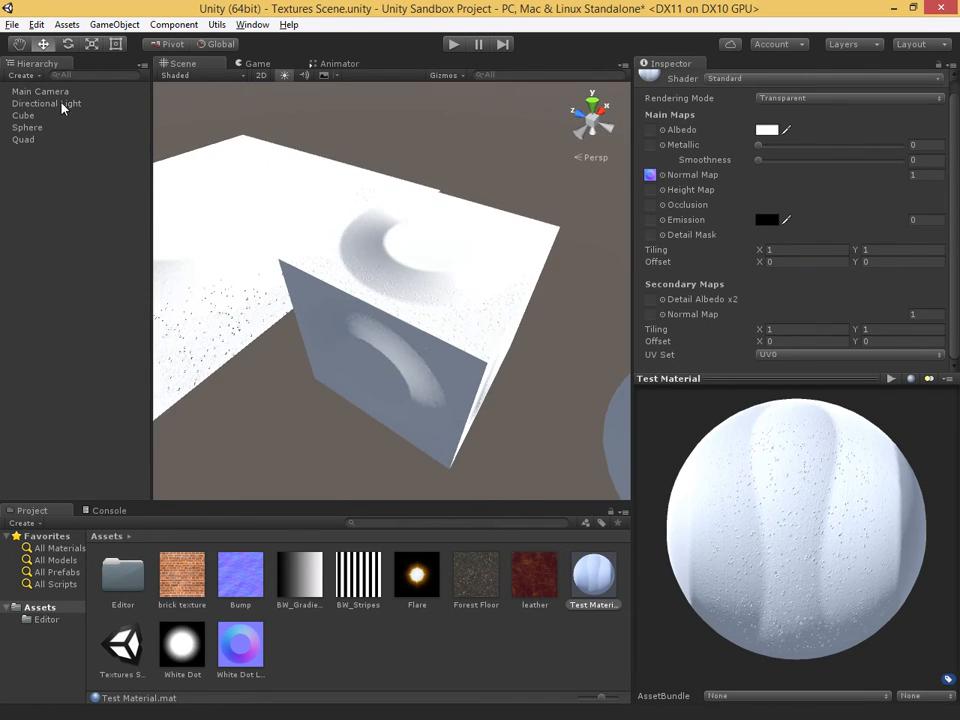
{"action": "left_click", "coordinate": [64, 103]}
{"action": "left_click_drag", "start_coordinate": [782, 223], "coordinate": [778, 230]}
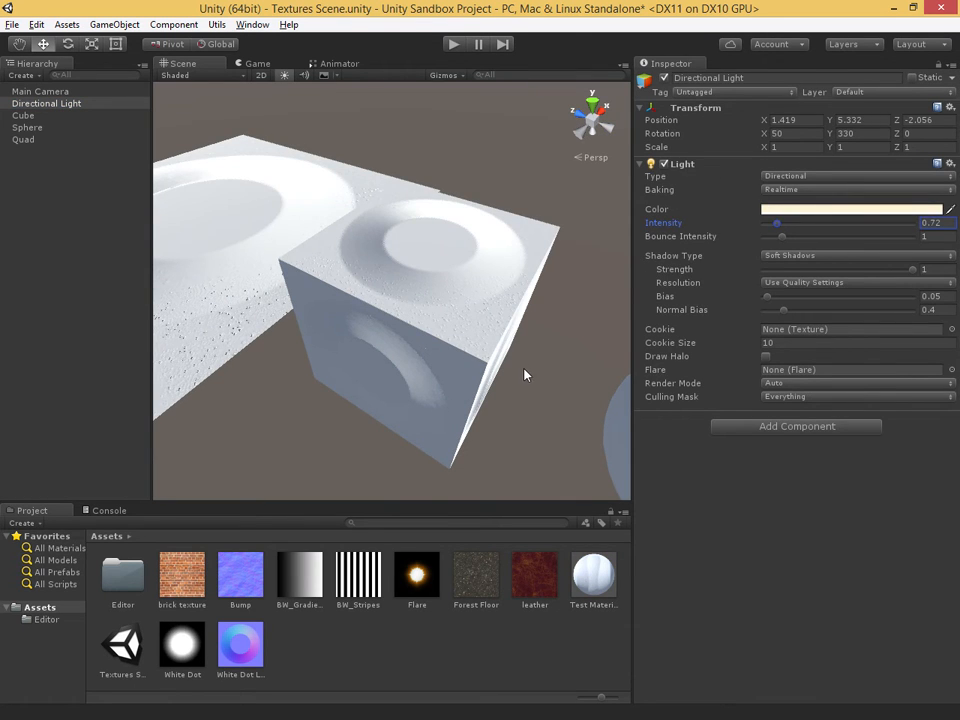
- Examine the White Dot Large relief on the cube and quad from several angles, and open Test Material's settings
{"action": "left_click_drag", "start_coordinate": [525, 375], "coordinate": [401, 242], "text": "alt"}
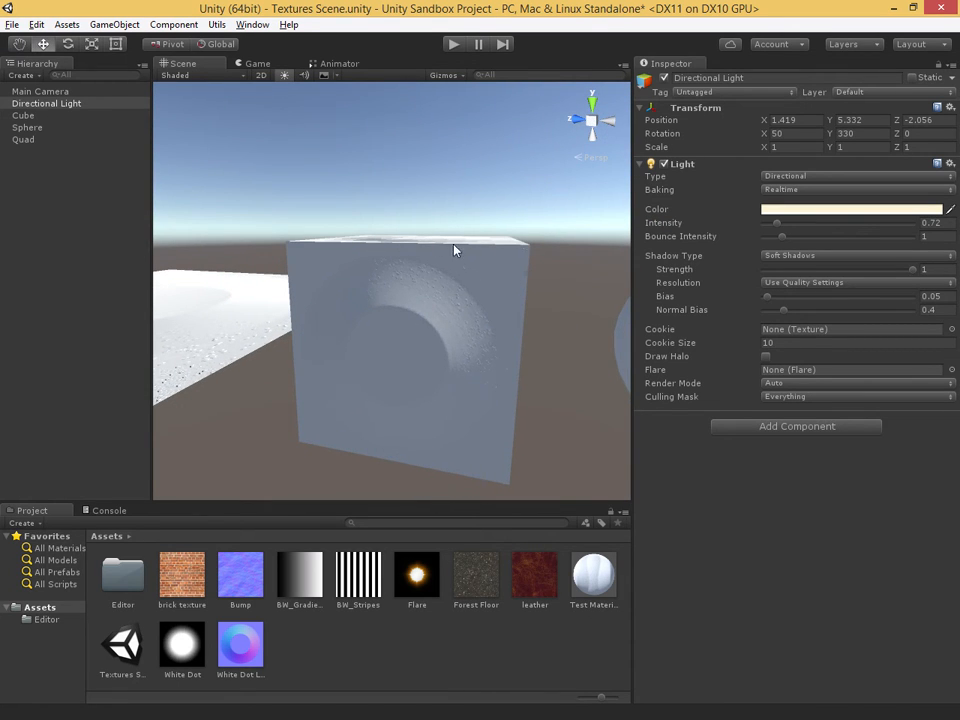
{"action": "left_click_drag", "start_coordinate": [531, 272], "coordinate": [361, 521], "text": "alt"}
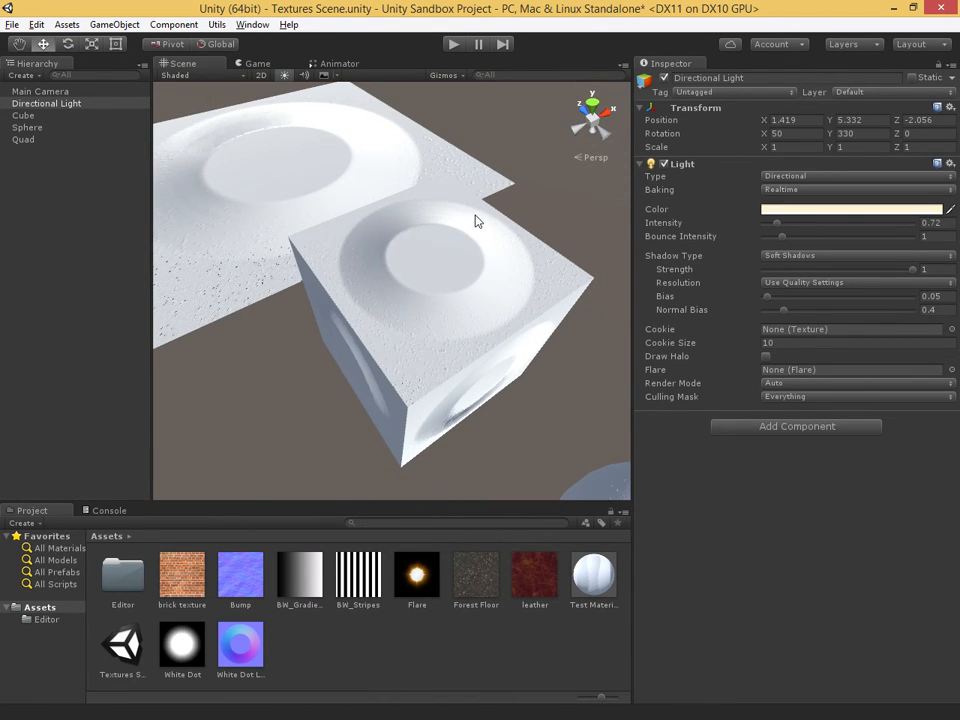
{"action": "mouse_move", "coordinate": [548, 429]}
{"action": "left_mouse_down", "text": "alt"}
{"action": "mouse_move", "coordinate": [294, 351]}
{"action": "mouse_move", "coordinate": [180, 285]}
{"action": "mouse_move", "coordinate": [564, 422]}
{"action": "left_mouse_up", "text": "alt"}
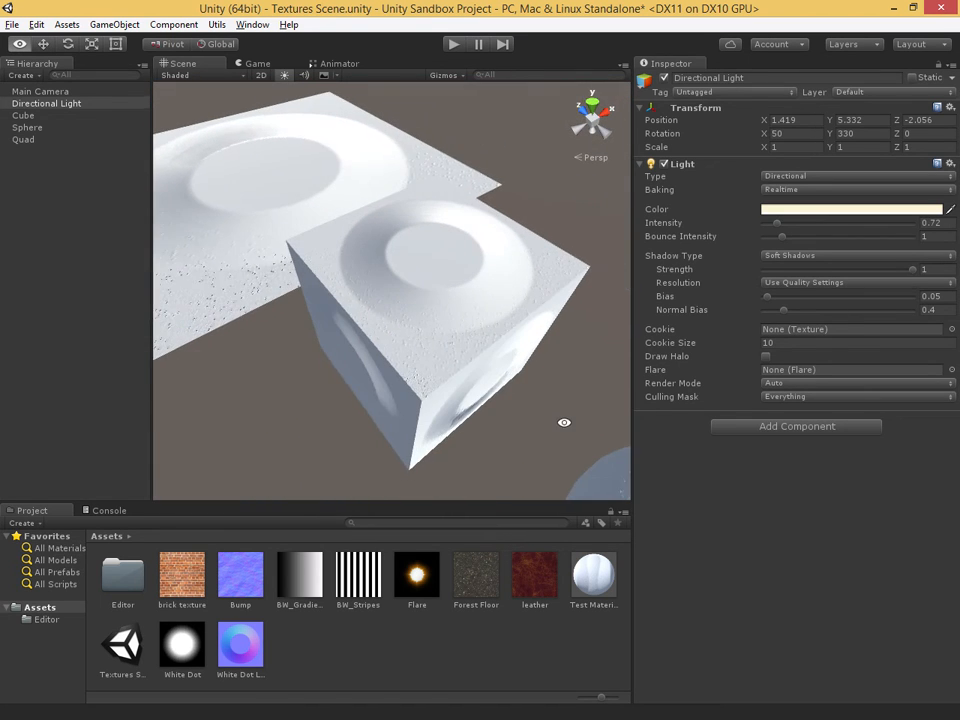
{"action": "left_click", "coordinate": [600, 578]}
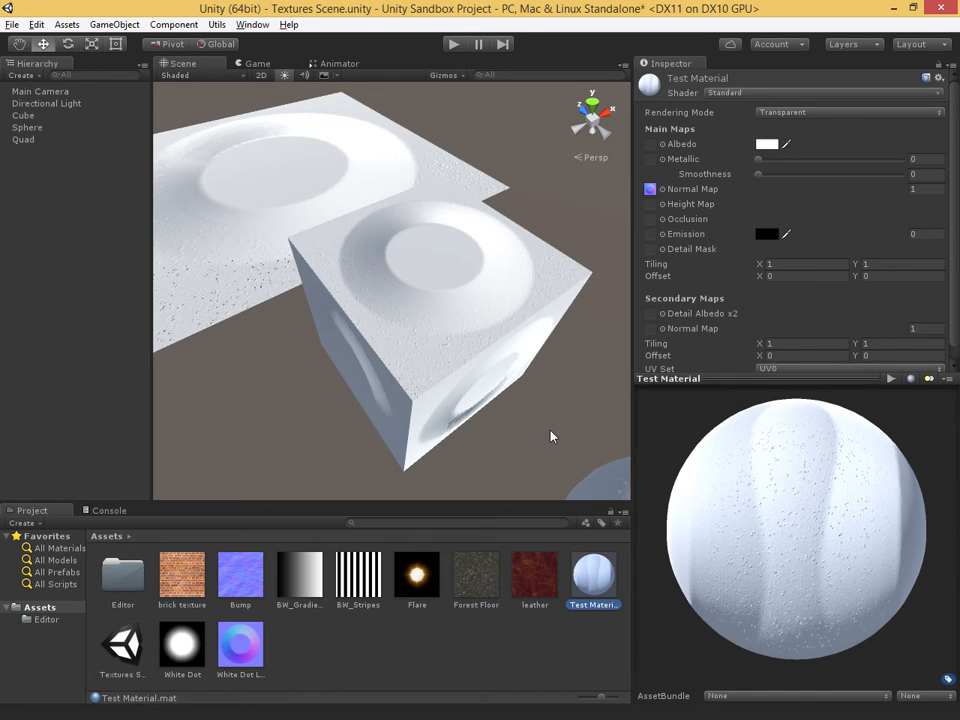
- Show the Bump texture's location in File Explorer and select Bump.png to view its file details
{"action": "left_click", "coordinate": [243, 586]}
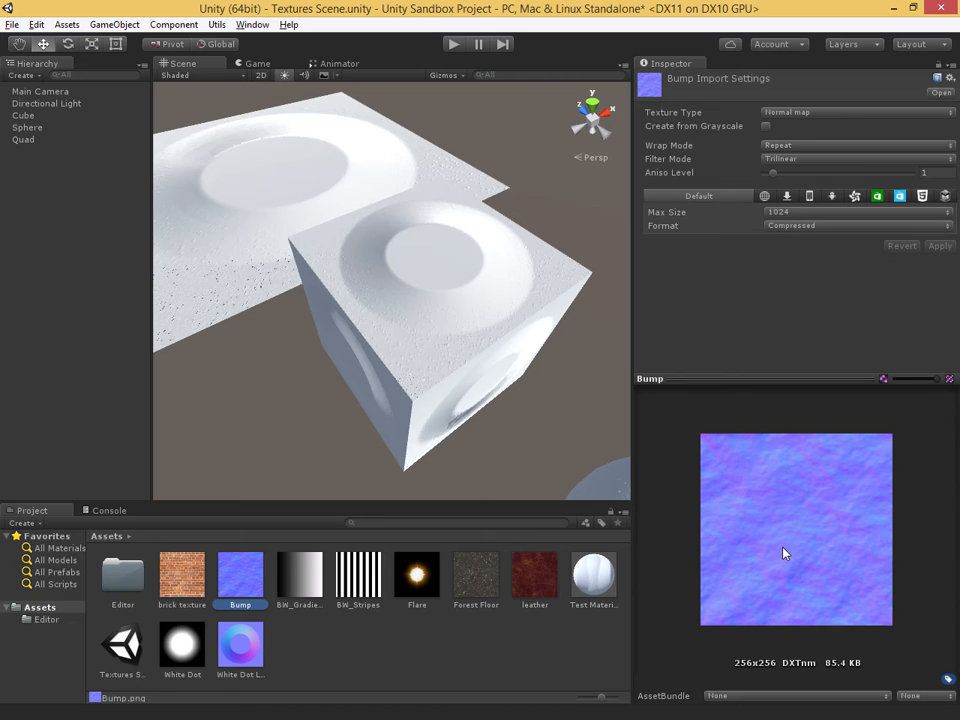
{"action": "right_click", "coordinate": [238, 580]}
{"action": "left_click", "coordinate": [295, 344]}
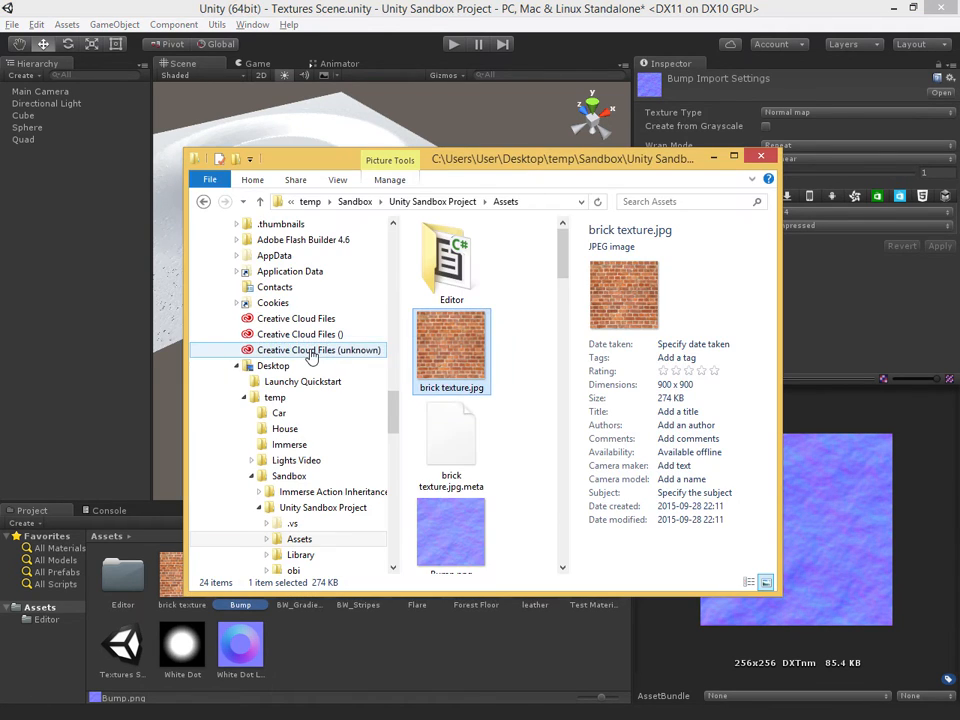
{"action": "scroll", "coordinate": [460, 400], "scroll_direction": "down", "scroll_amount": 3}
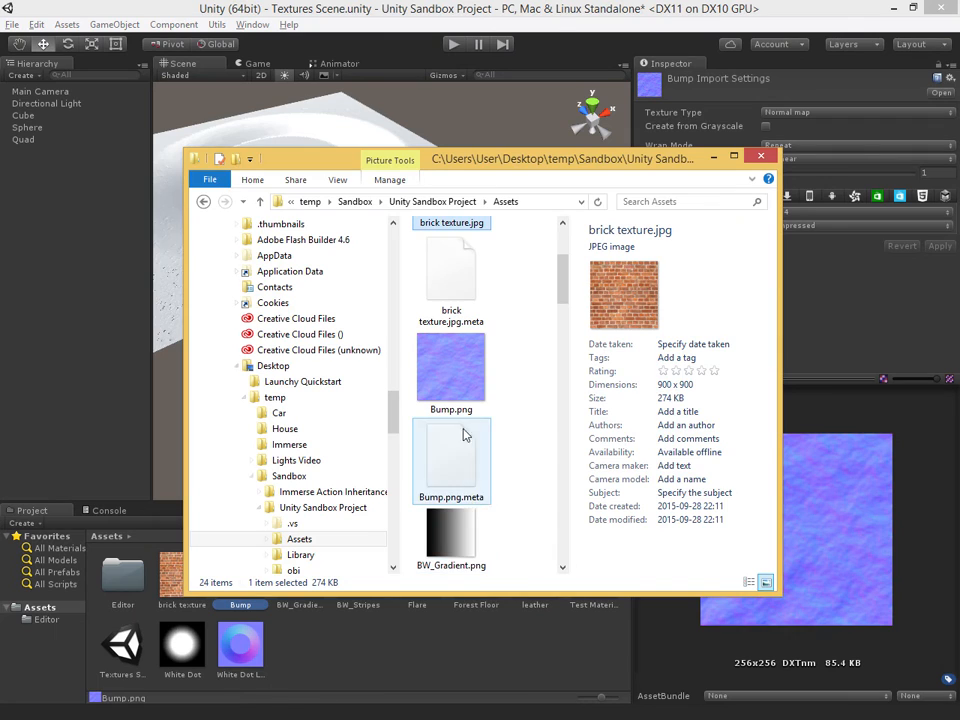
{"action": "left_click", "coordinate": [440, 368]}
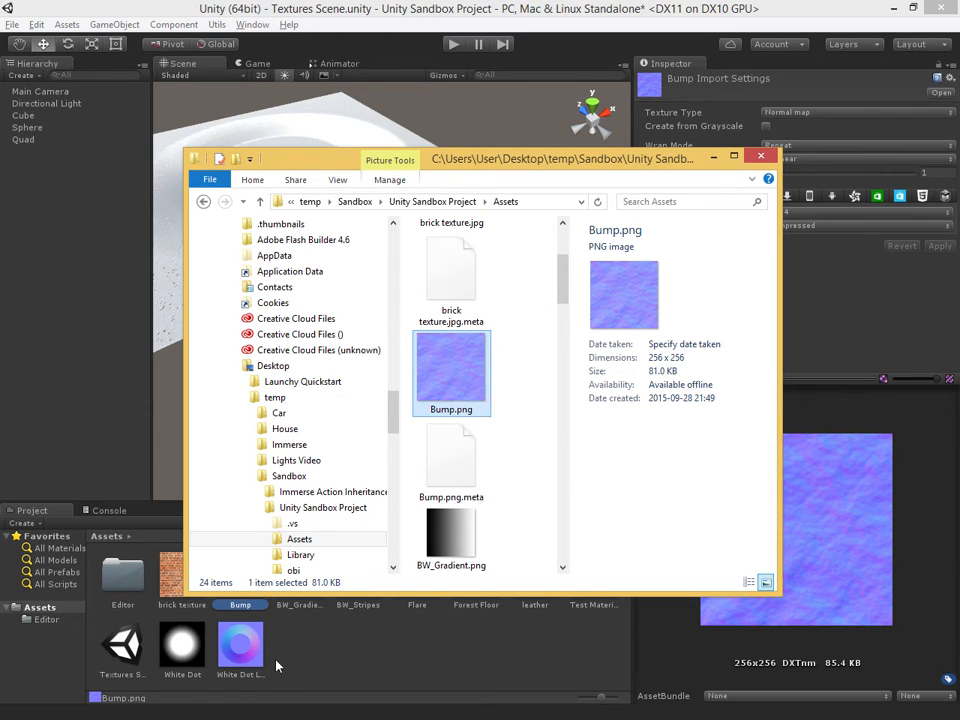
- Return to Unity and review the texture types available in the Bump texture's import settings
{"action": "left_click", "coordinate": [328, 660]}
{"action": "left_click", "coordinate": [240, 574]}
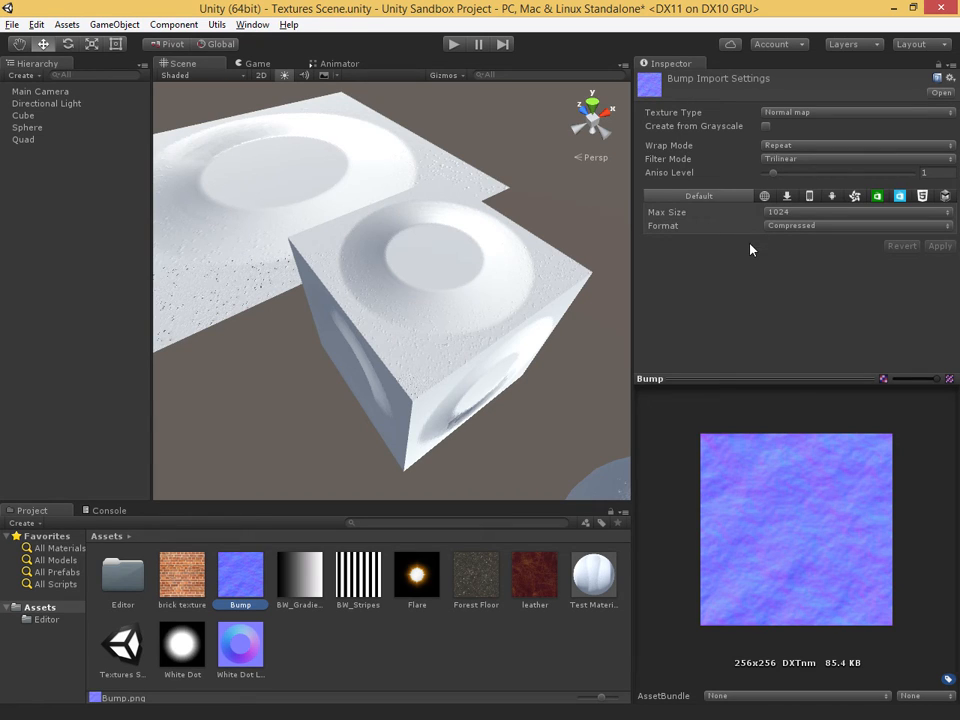
{"action": "left_click", "coordinate": [788, 112]}
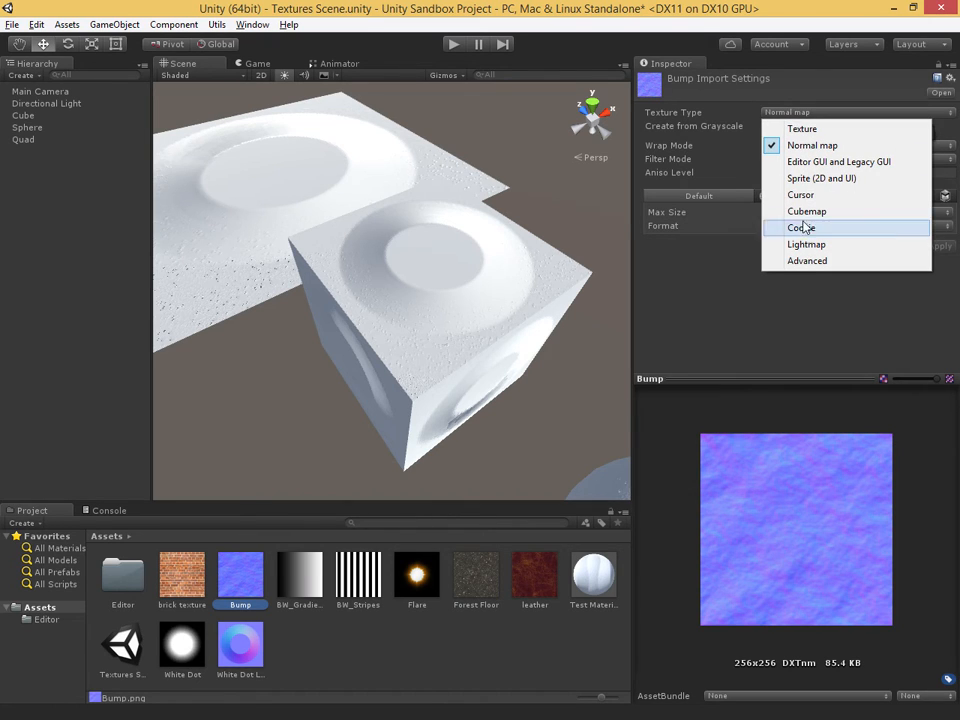
{"action": "left_click", "coordinate": [225, 600]}
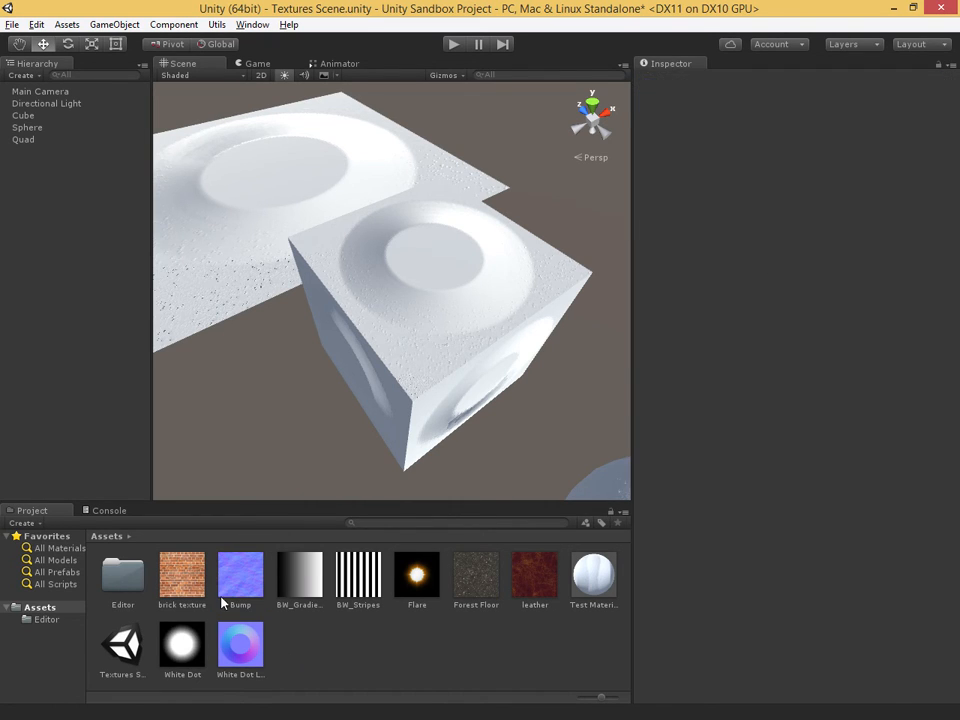
- Open the brick texture's import settings and look over the quad, cube and sphere in the scene
{"action": "left_click", "coordinate": [182, 575]}
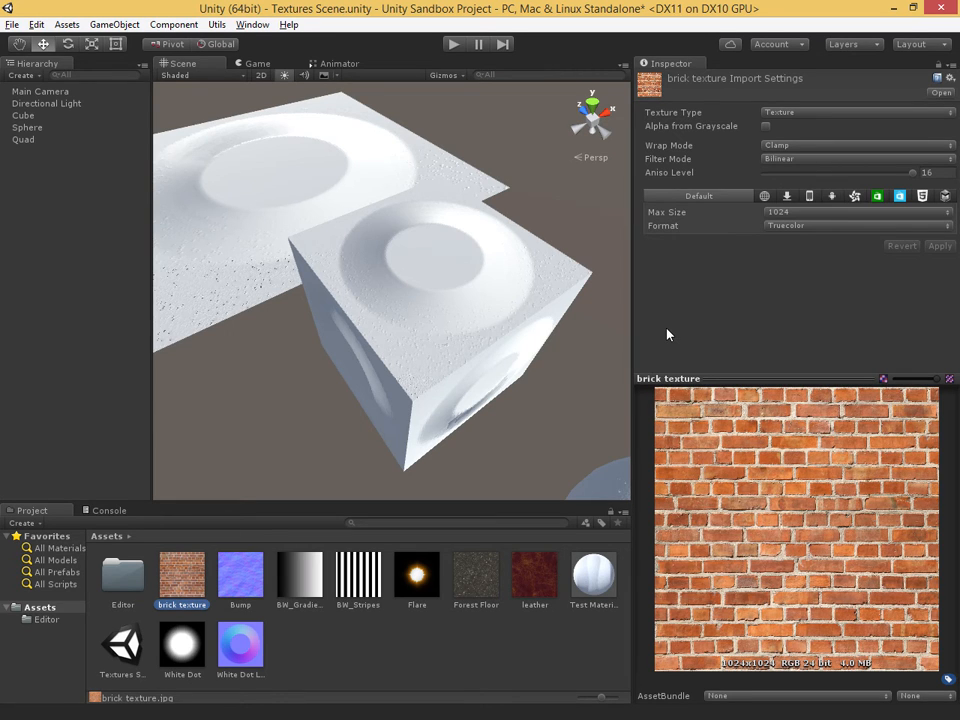
{"action": "scroll", "coordinate": [503, 360], "scroll_direction": "down", "scroll_amount": 6}
{"action": "right_click_drag", "start_coordinate": [474, 388], "coordinate": [396, 223]}
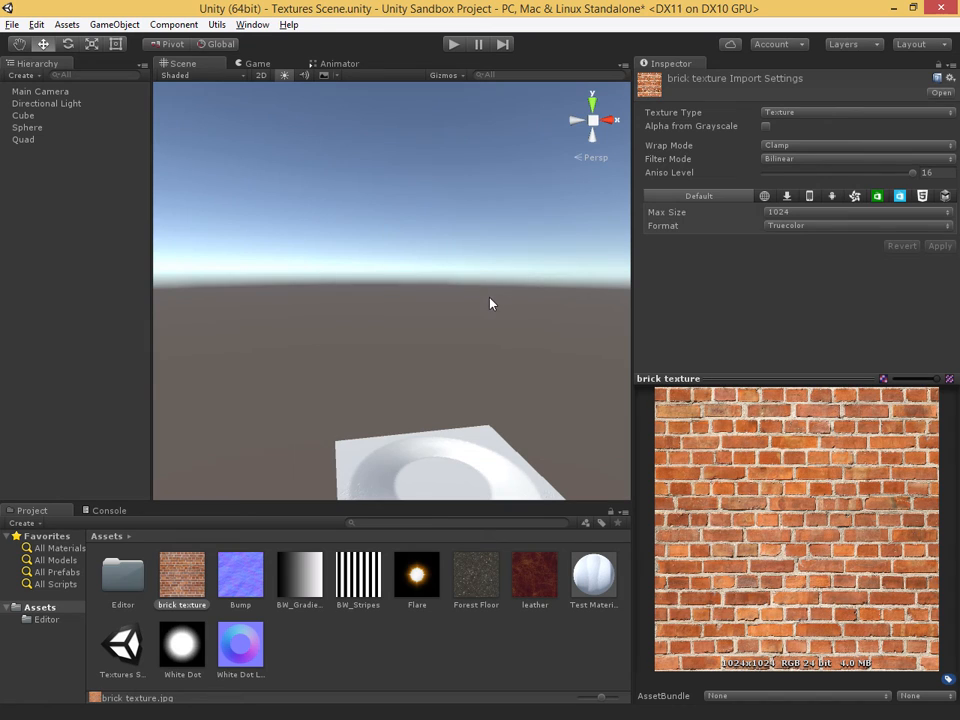
{"action": "right_click_drag", "start_coordinate": [505, 335], "coordinate": [33, 438]}
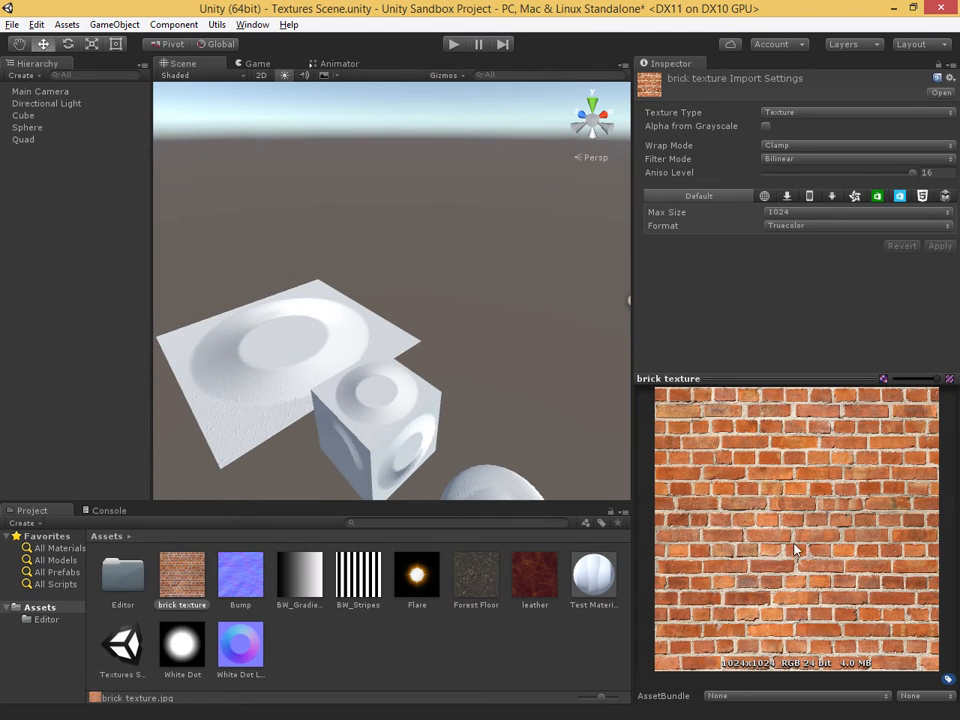
- Apply the Cubemap texture type with 6 Frames Layout (Cubic Environment) mapping to the brick texture, and rotate its preview sphere
{"action": "left_click", "coordinate": [796, 113]}
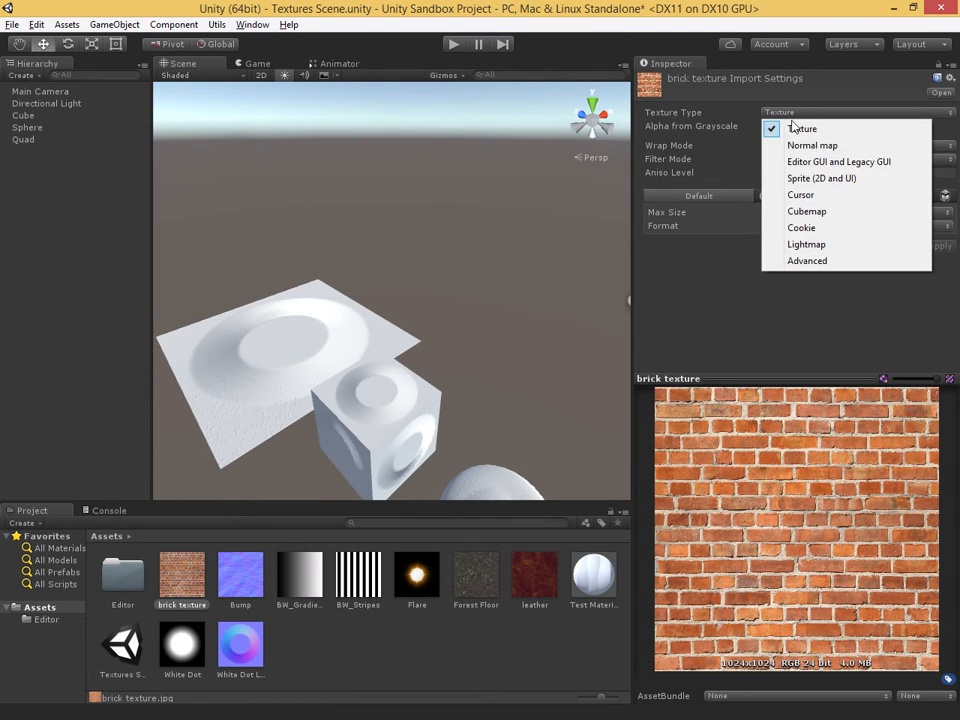
{"action": "left_click", "coordinate": [822, 214]}
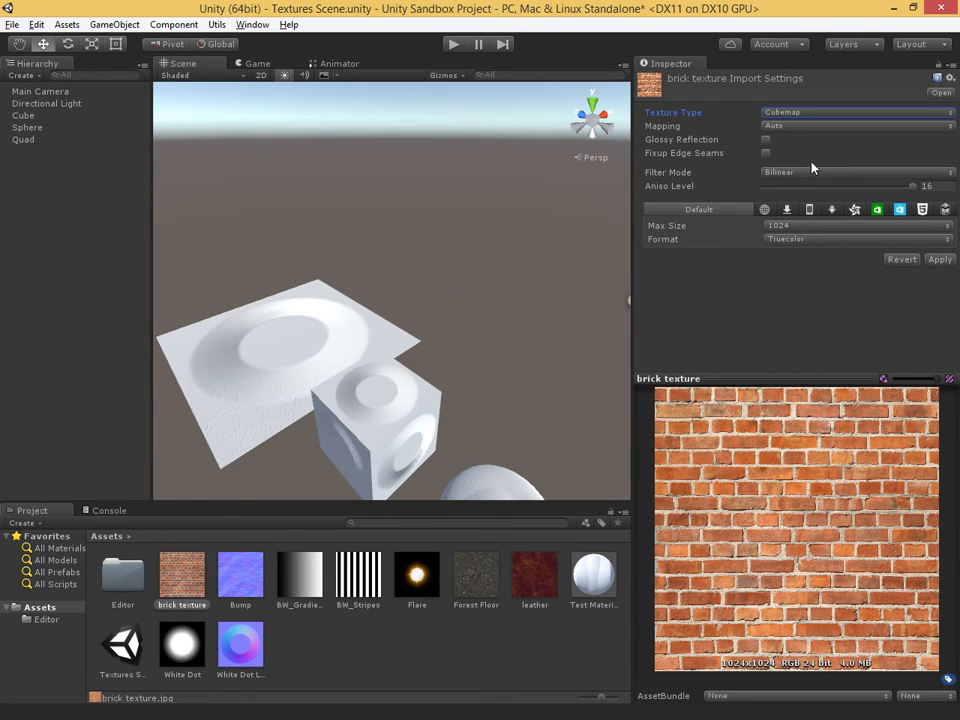
{"action": "left_click", "coordinate": [780, 127]}
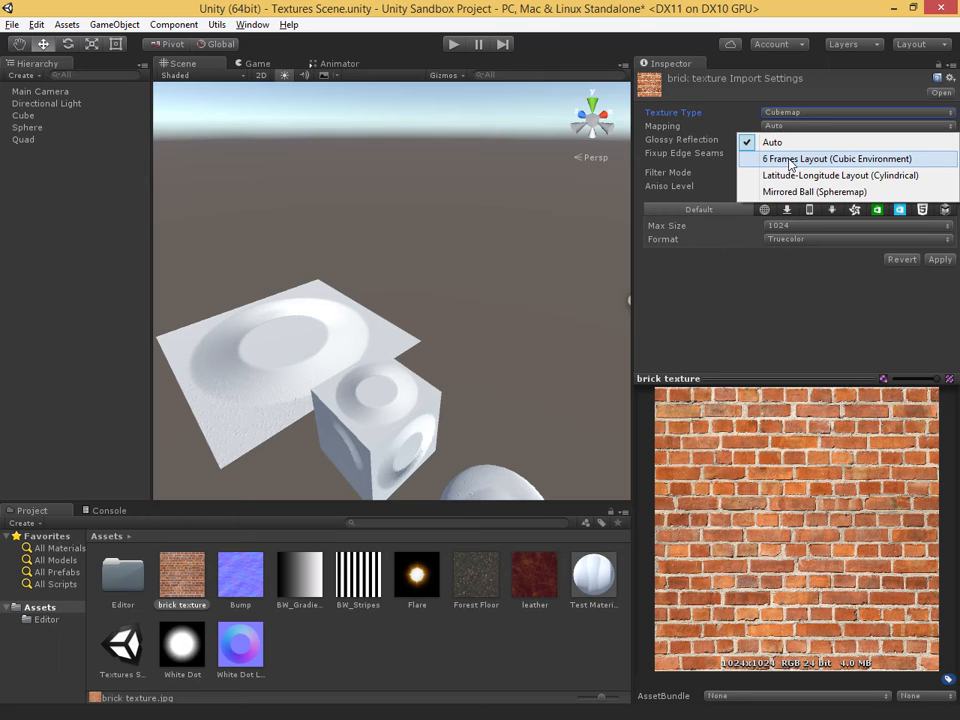
{"action": "left_click", "coordinate": [791, 160]}
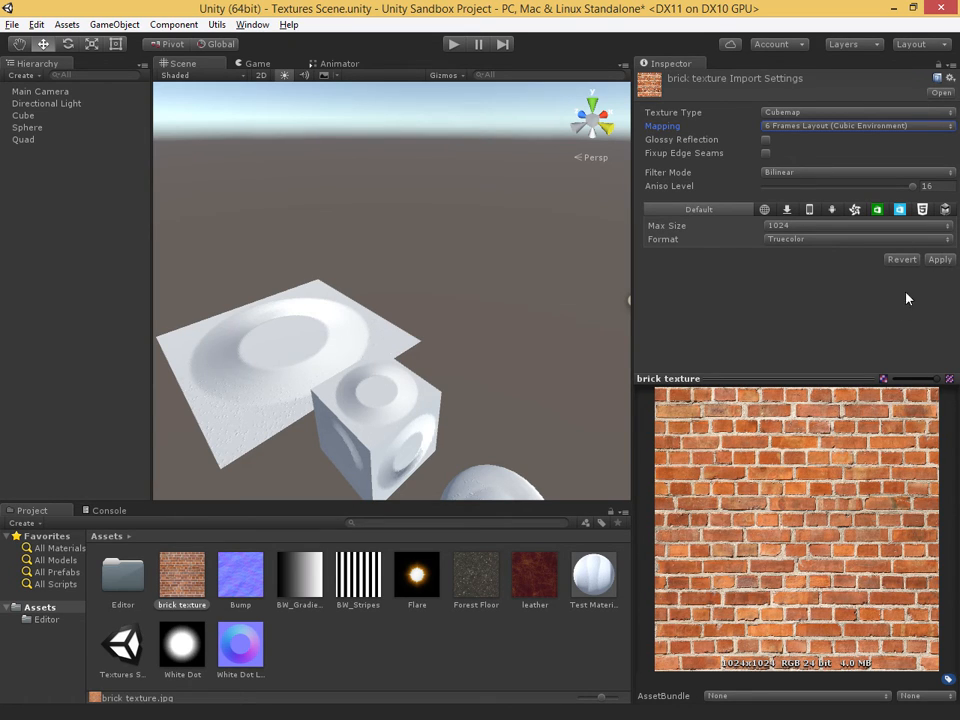
{"action": "left_click", "coordinate": [938, 259]}
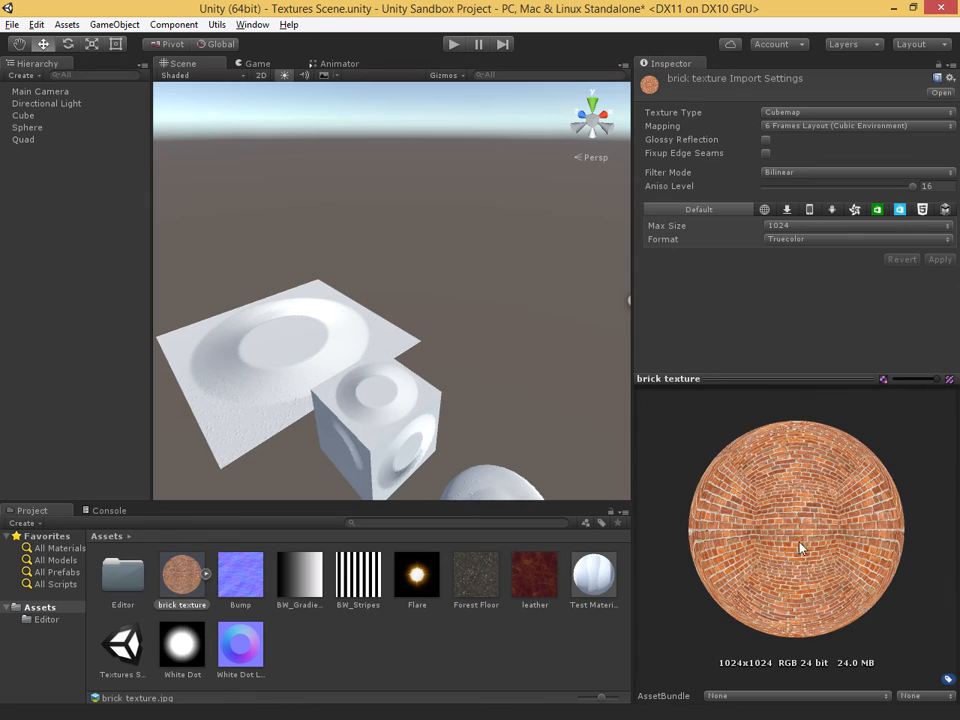
{"action": "left_click_drag", "start_coordinate": [851, 553], "coordinate": [532, 568]}
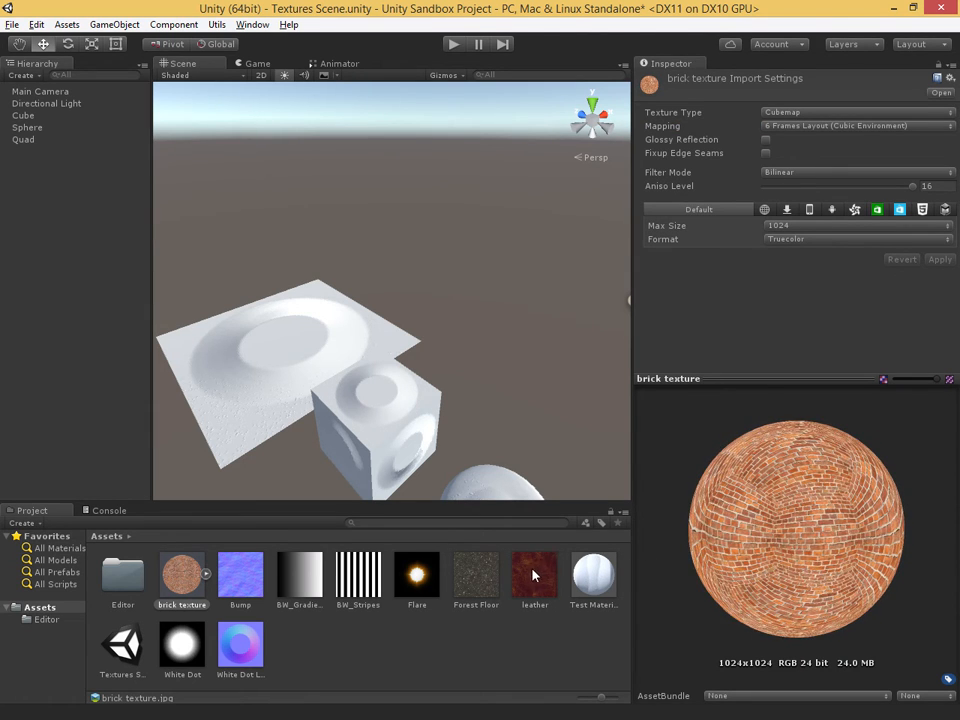
{"action": "left_click_drag", "start_coordinate": [821, 525], "coordinate": [560, 512]}
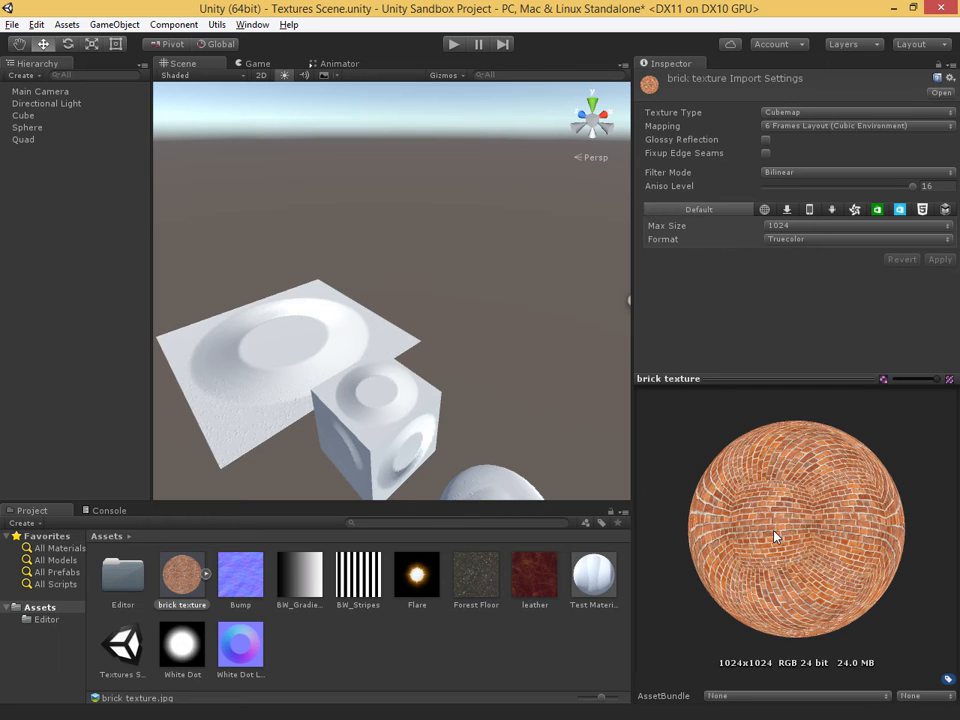
- Set the brick texture's type to Advanced and its Mapping to None, enlarge the settings area, and apply the changes
{"action": "left_click", "coordinate": [787, 113]}
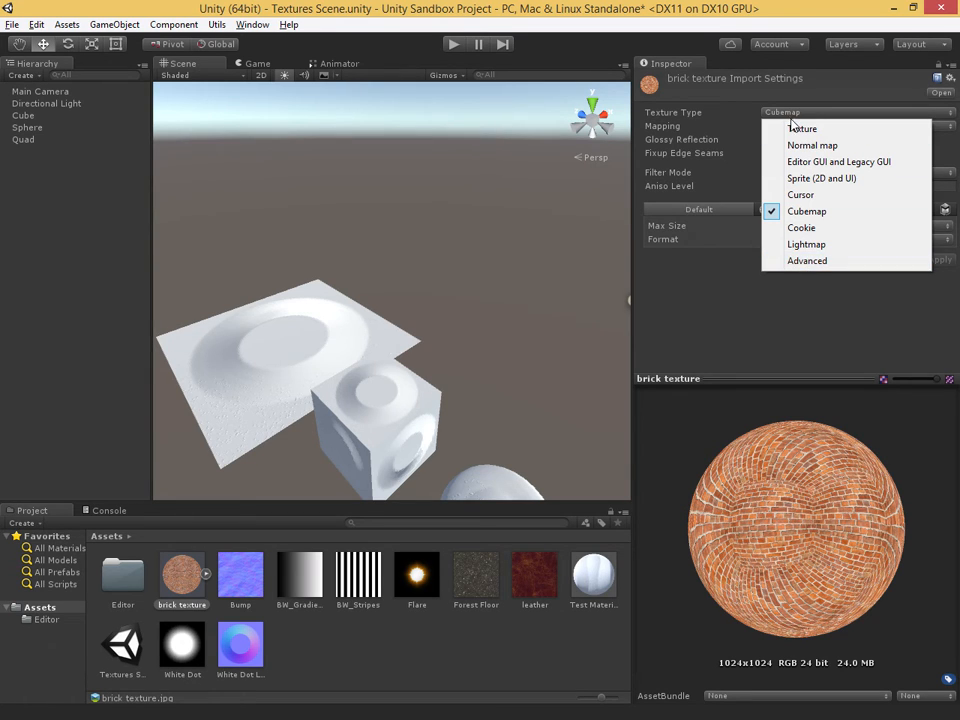
{"action": "left_click", "coordinate": [808, 261]}
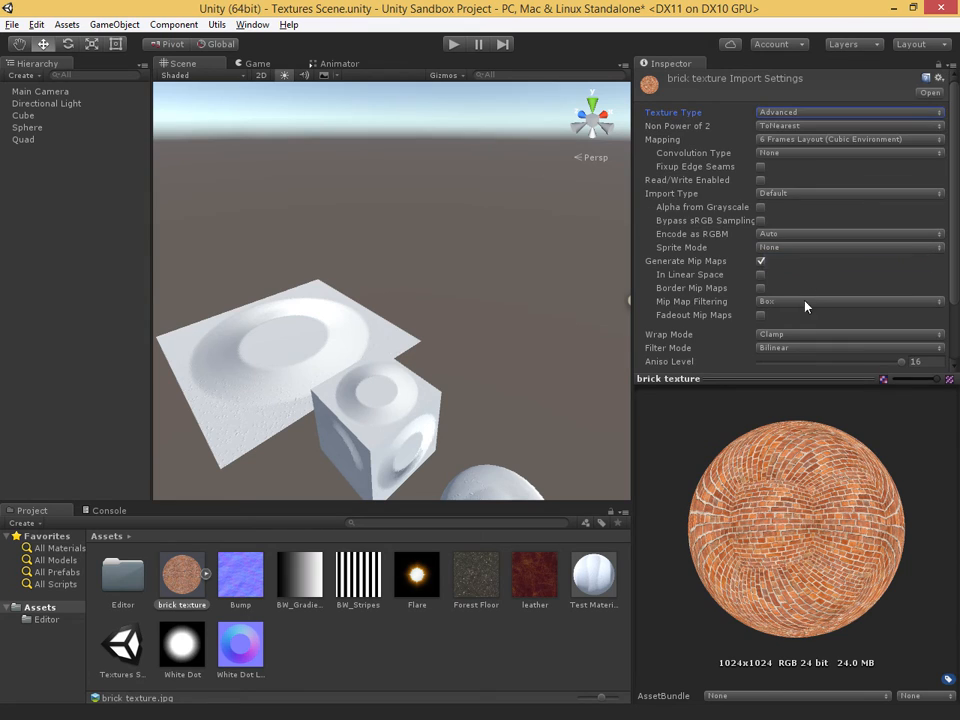
{"action": "left_click_drag", "start_coordinate": [738, 377], "coordinate": [745, 474]}
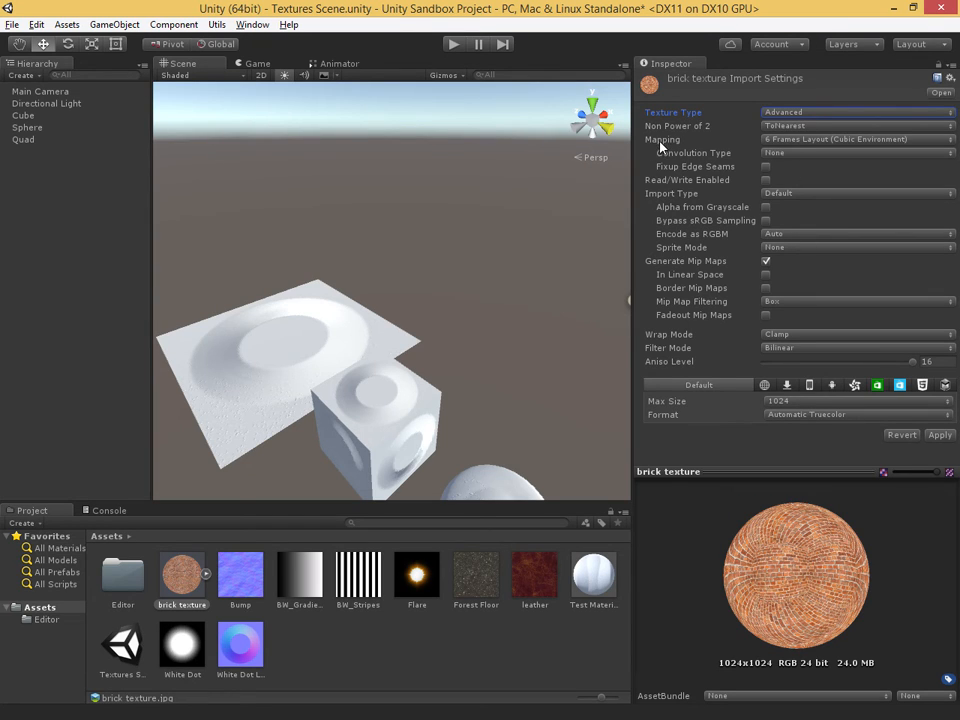
{"action": "left_click", "coordinate": [770, 139]}
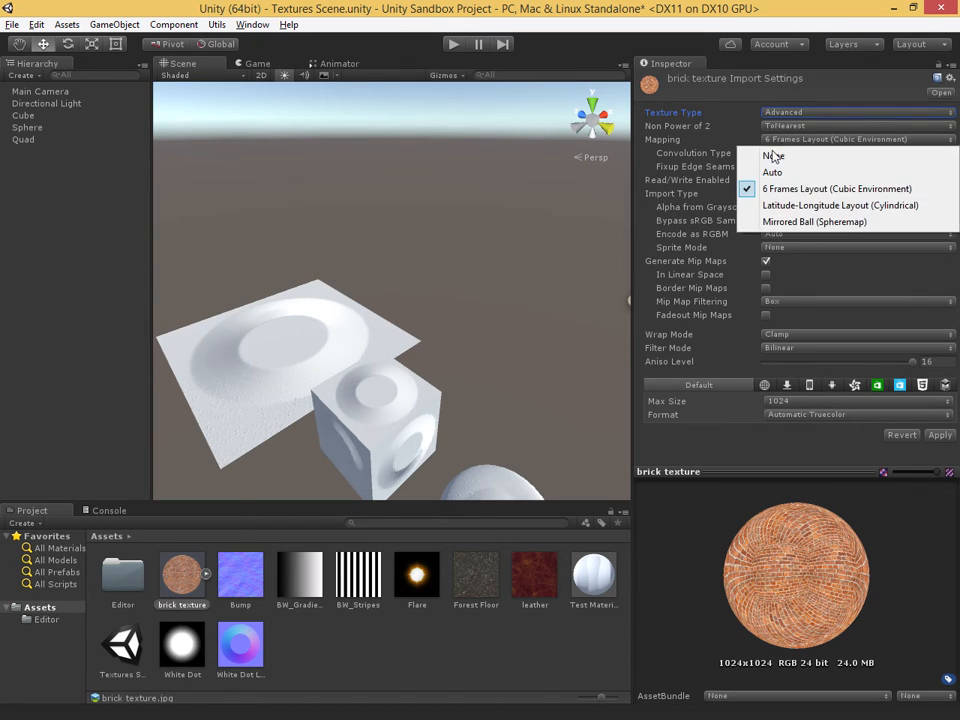
{"action": "left_click", "coordinate": [771, 156]}
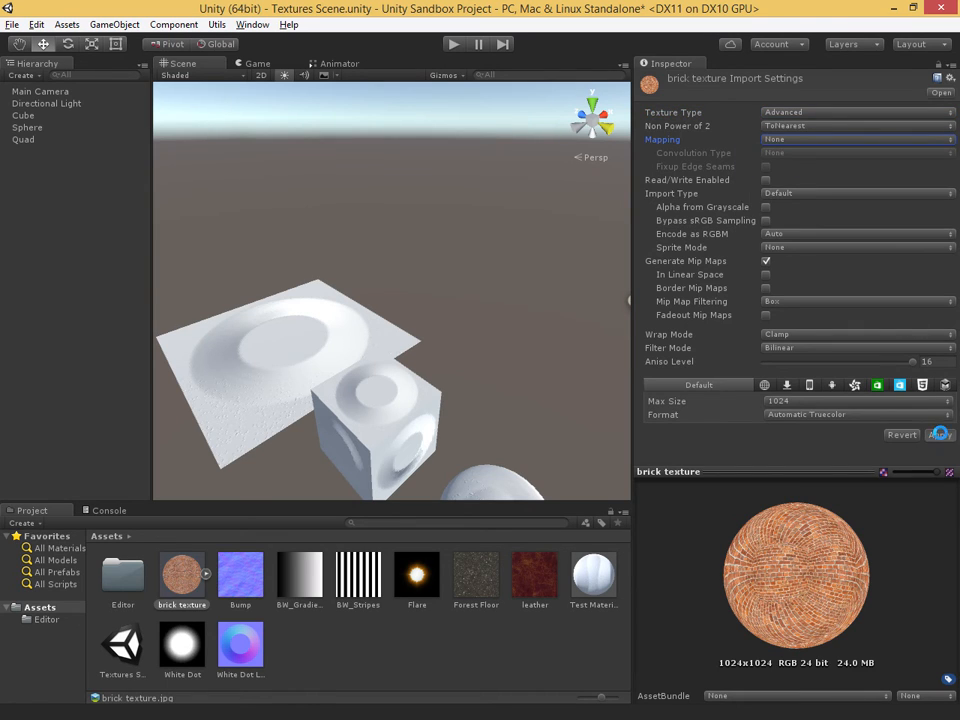
{"action": "left_click", "coordinate": [939, 435]}
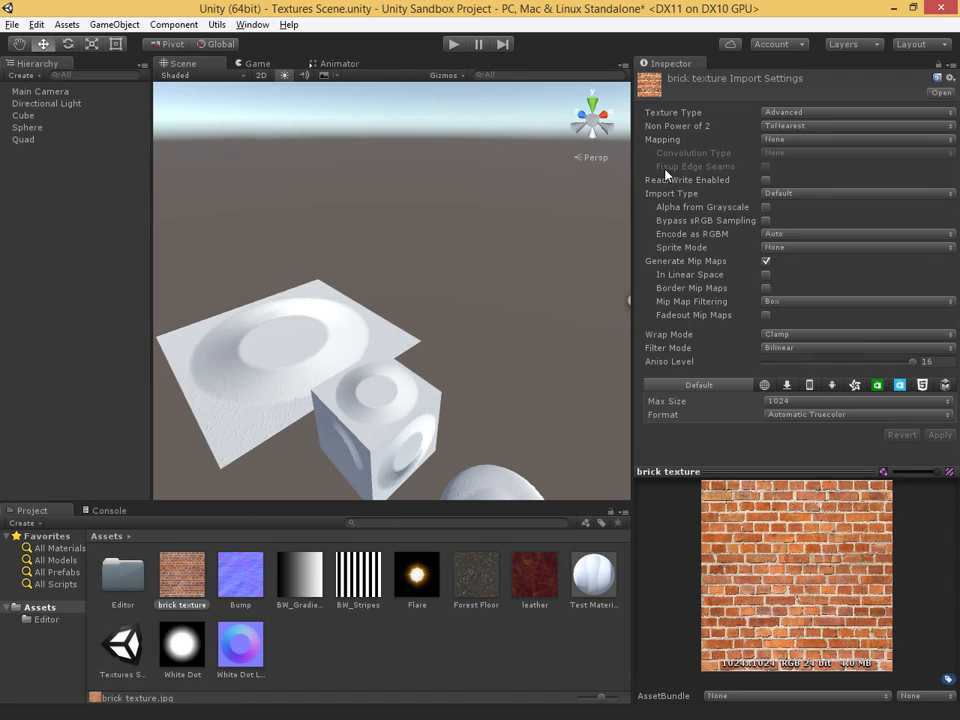
- Review the brick texture's Import Type and Texture Type options in its advanced import settings
{"action": "left_click", "coordinate": [840, 193]}
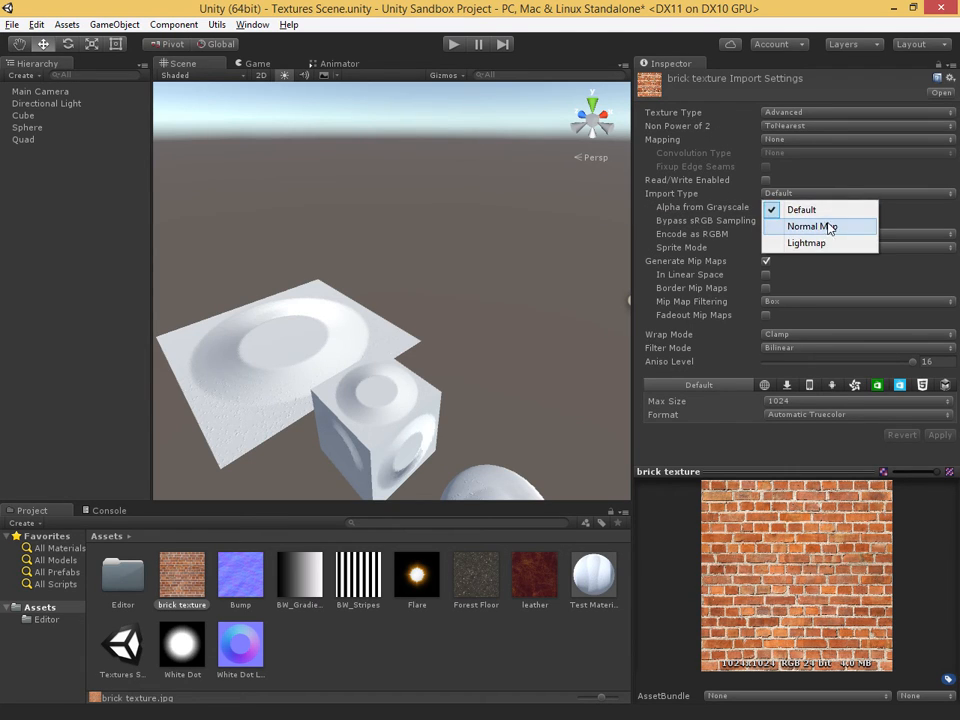
{"action": "left_click", "coordinate": [670, 197]}
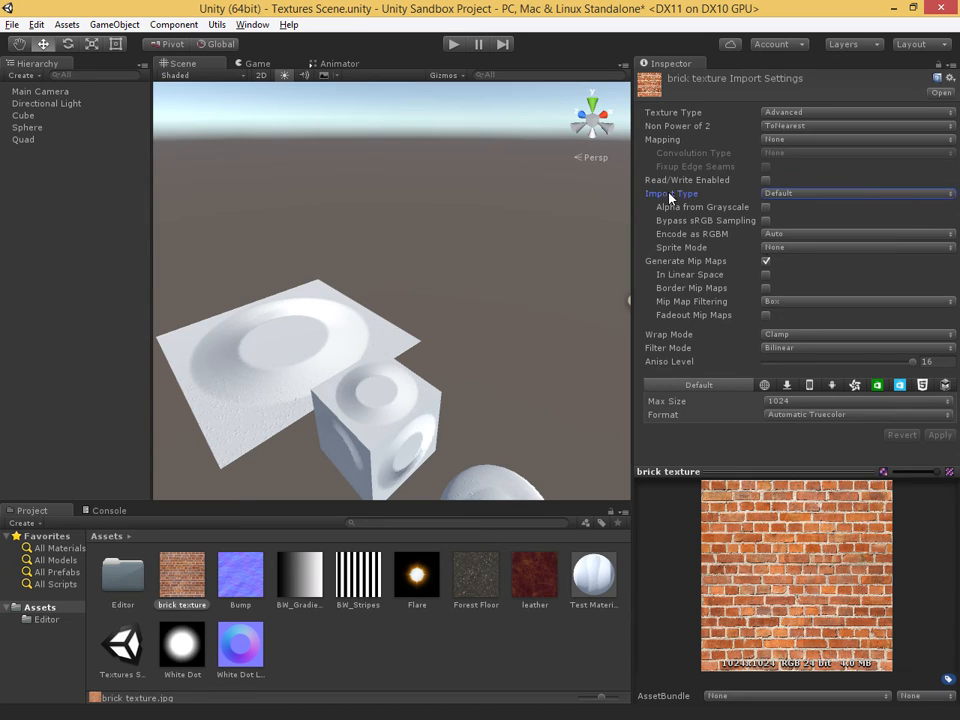
{"action": "left_click", "coordinate": [789, 113]}
{"action": "left_click", "coordinate": [692, 246]}
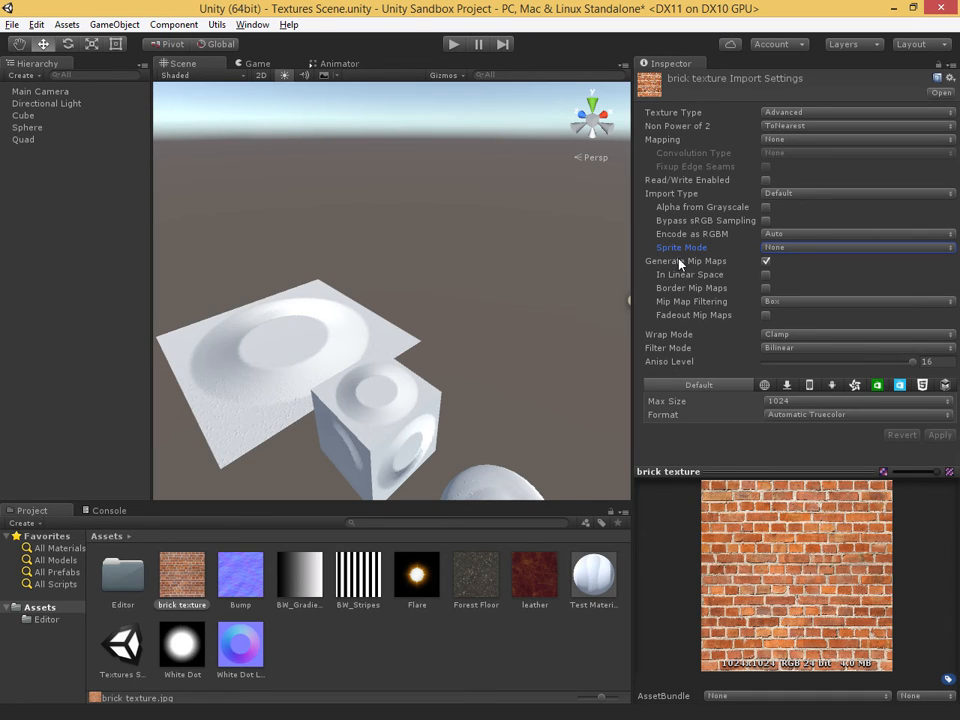
- Turn Generate Mip Maps off and back on for the brick texture
{"action": "left_click", "coordinate": [766, 262]}
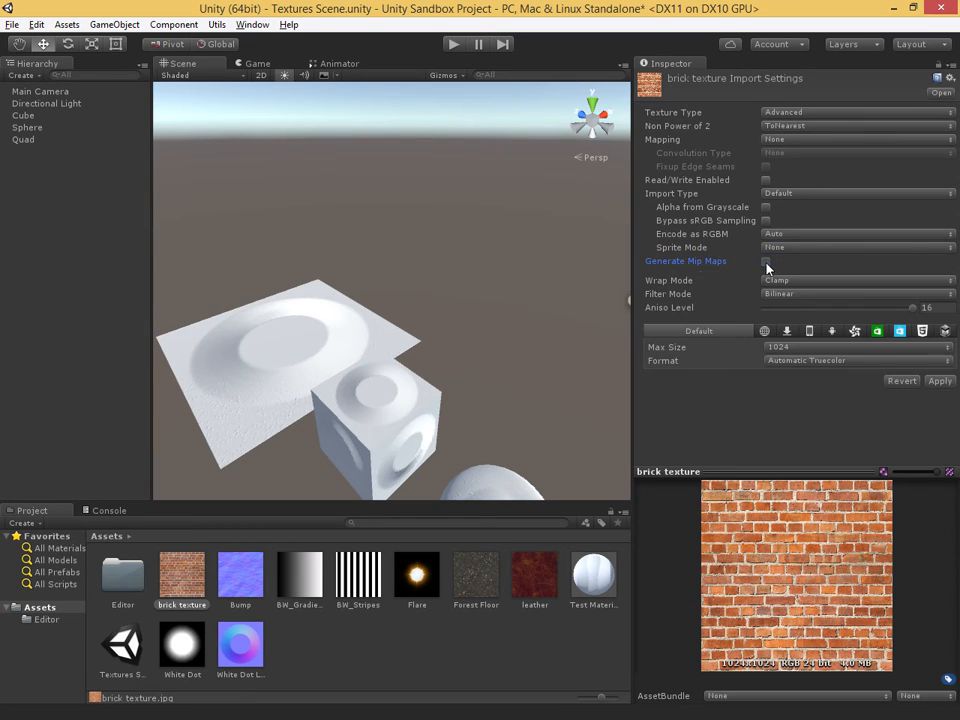
{"action": "left_click", "coordinate": [766, 262]}
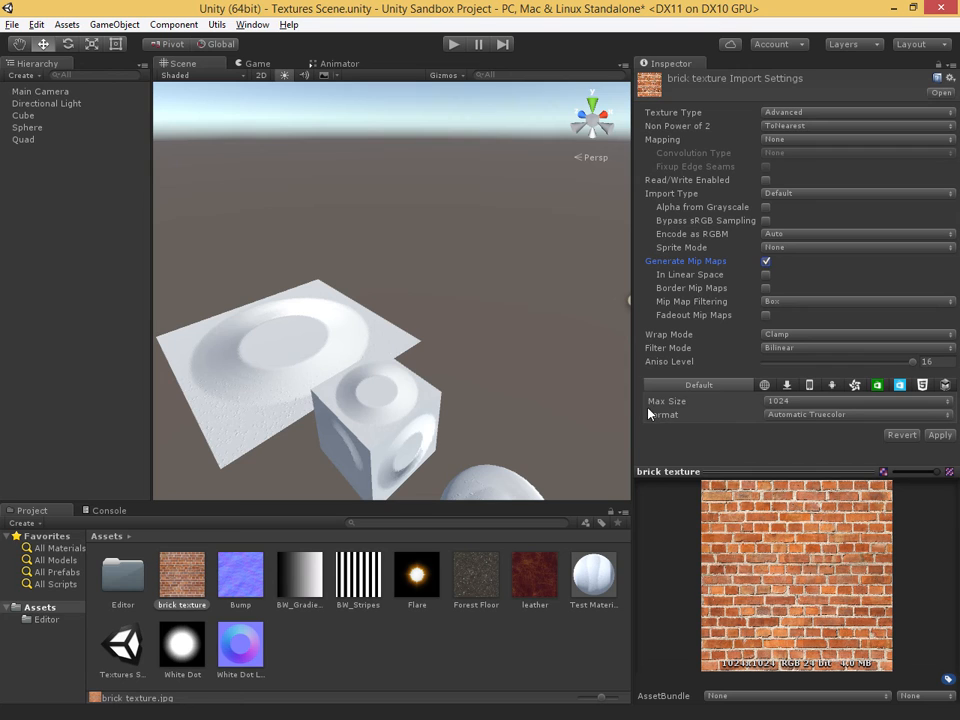
- Review the brick texture's Format and Max Size options and enlarge its preview
{"action": "left_click", "coordinate": [780, 418]}
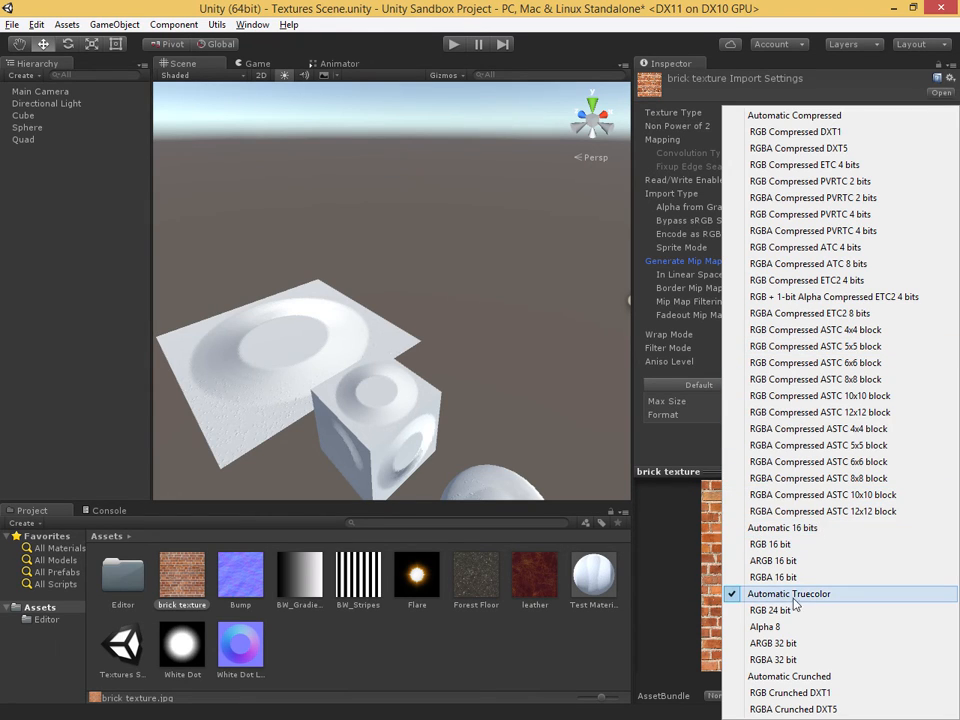
{"action": "left_click", "coordinate": [752, 593]}
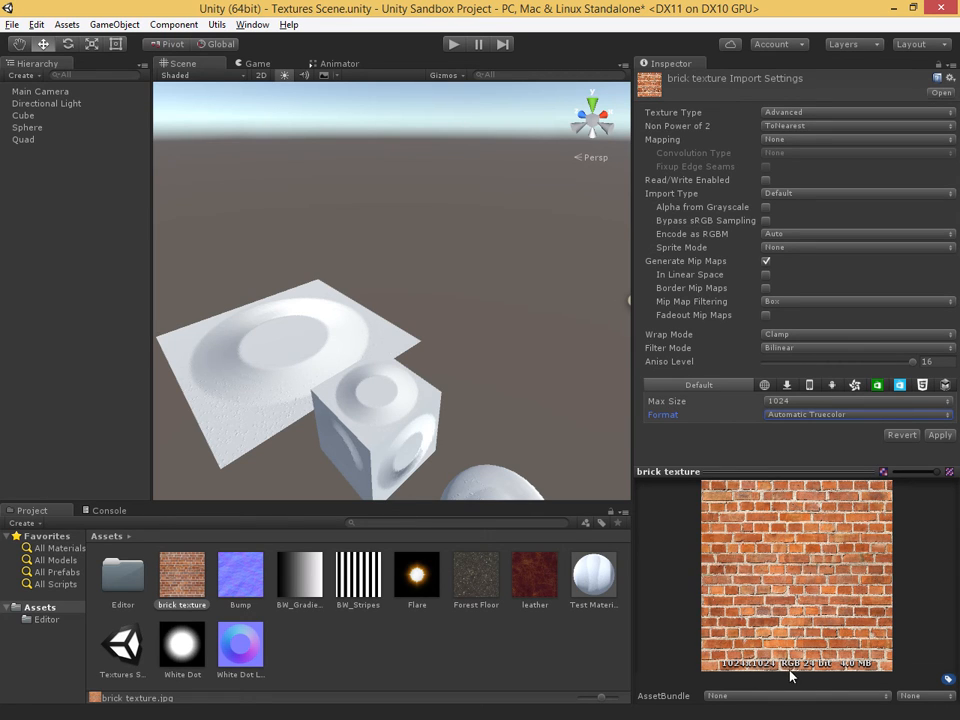
{"action": "left_click", "coordinate": [789, 416]}
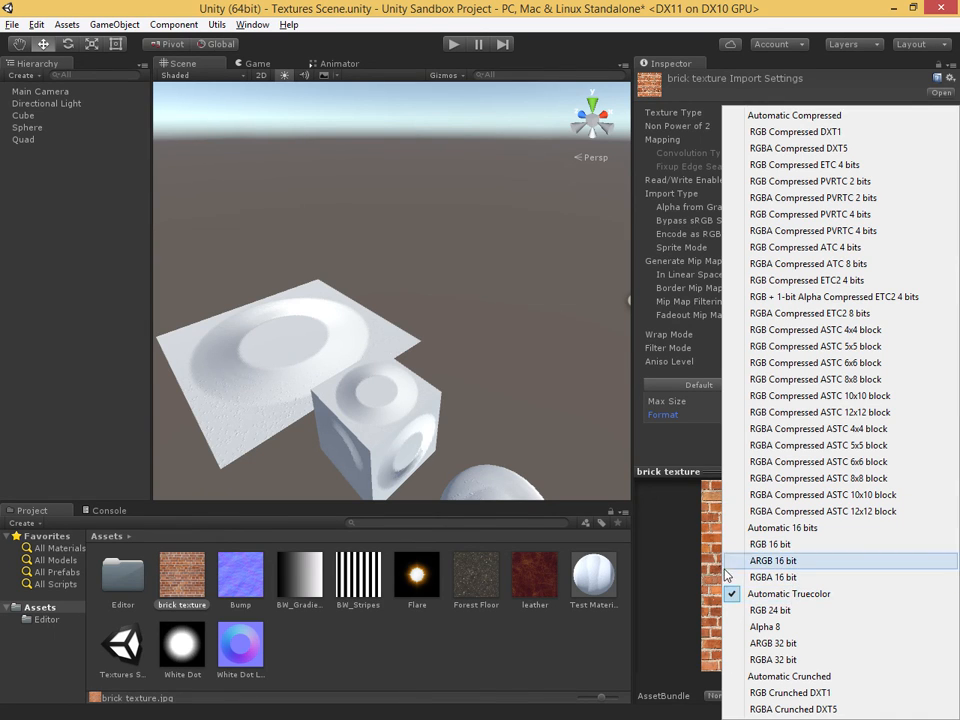
{"action": "left_click", "coordinate": [692, 581]}
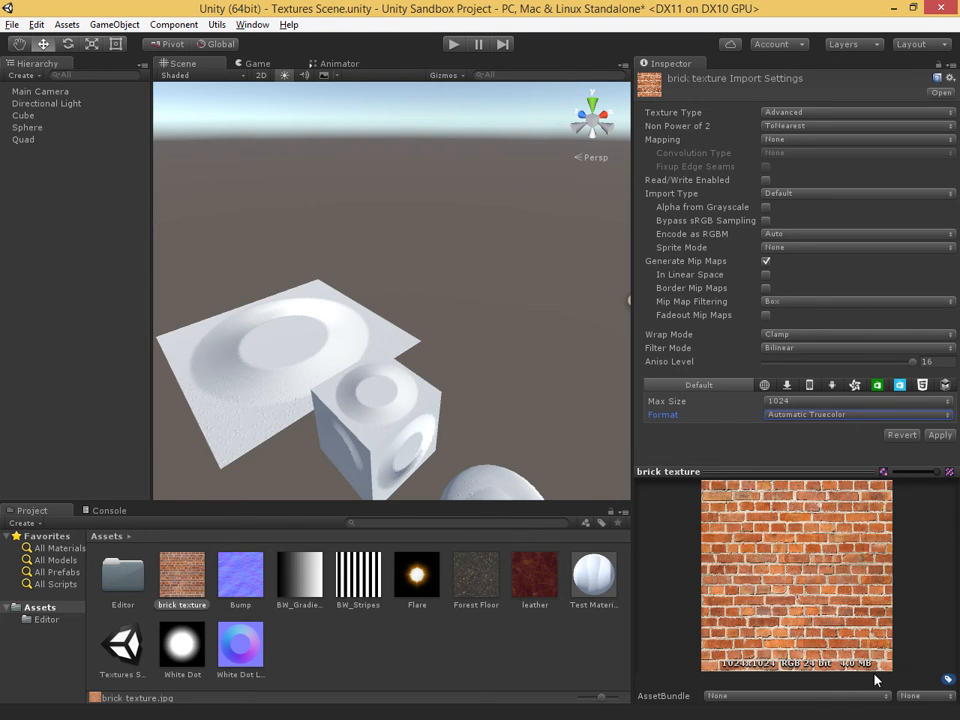
{"action": "left_click_drag", "start_coordinate": [783, 472], "coordinate": [786, 386]}
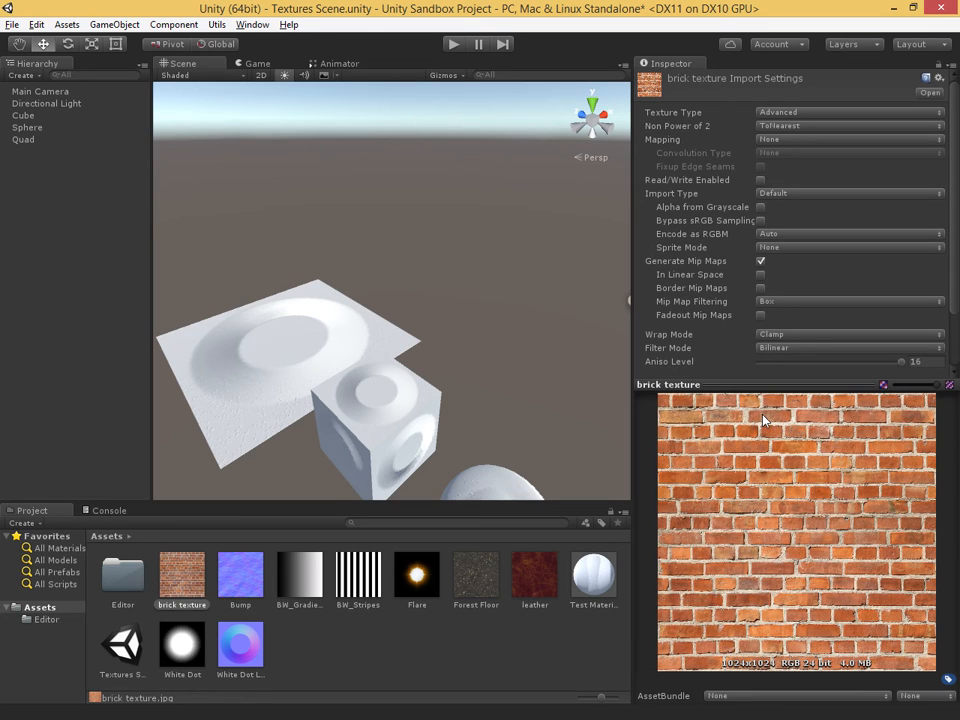
{"action": "scroll", "coordinate": [708, 347], "scroll_direction": "down", "scroll_amount": 3}
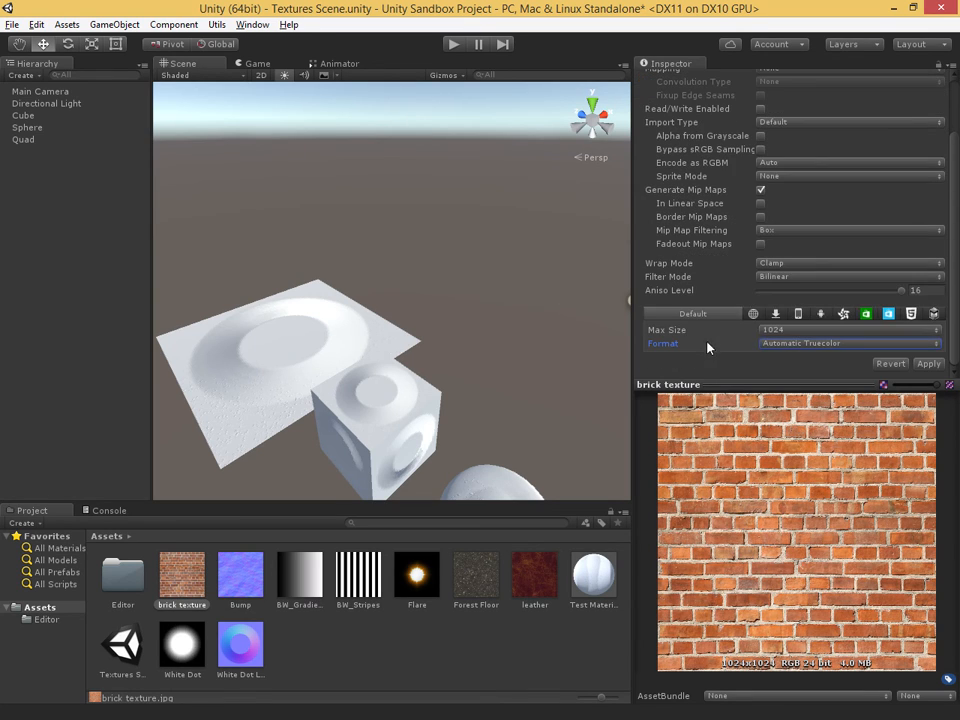
{"action": "left_click", "coordinate": [783, 331]}
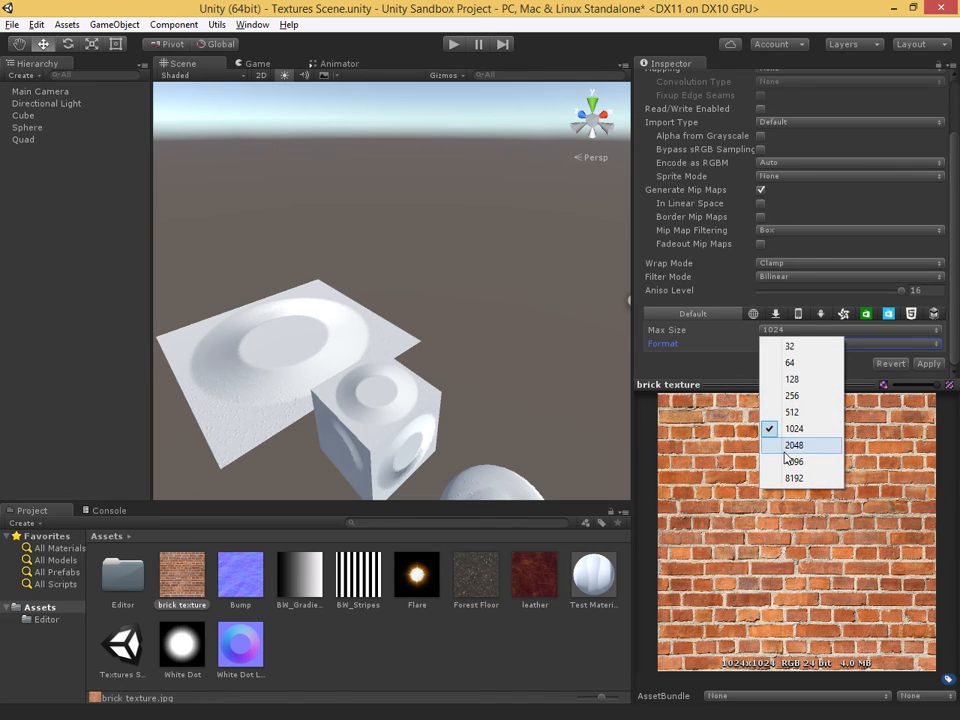
{"action": "left_click", "coordinate": [695, 345]}
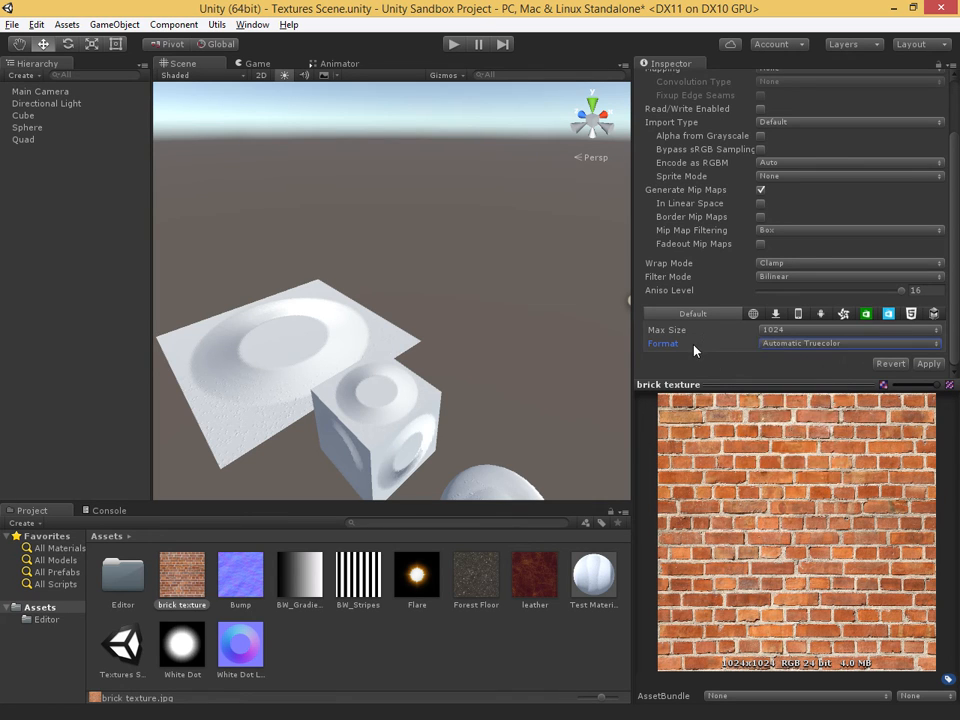
- Apply the RGB Compressed DXT1 format and then the Automatic 16 bits format to the brick texture, and inspect it in an enlarged preview
{"action": "left_click", "coordinate": [783, 345]}
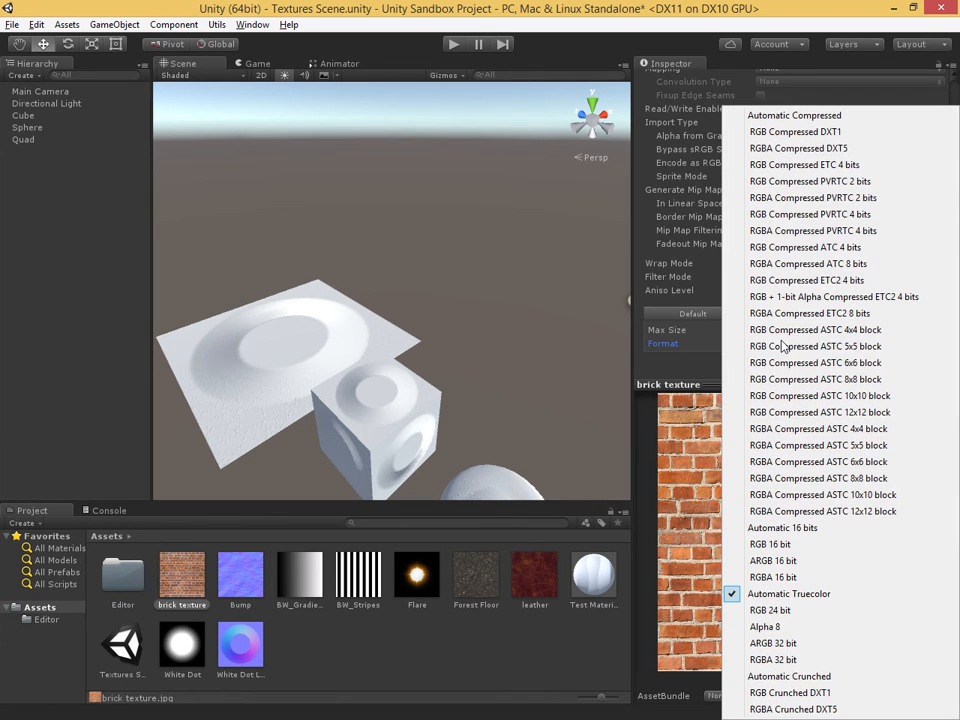
{"action": "left_click", "coordinate": [799, 133]}
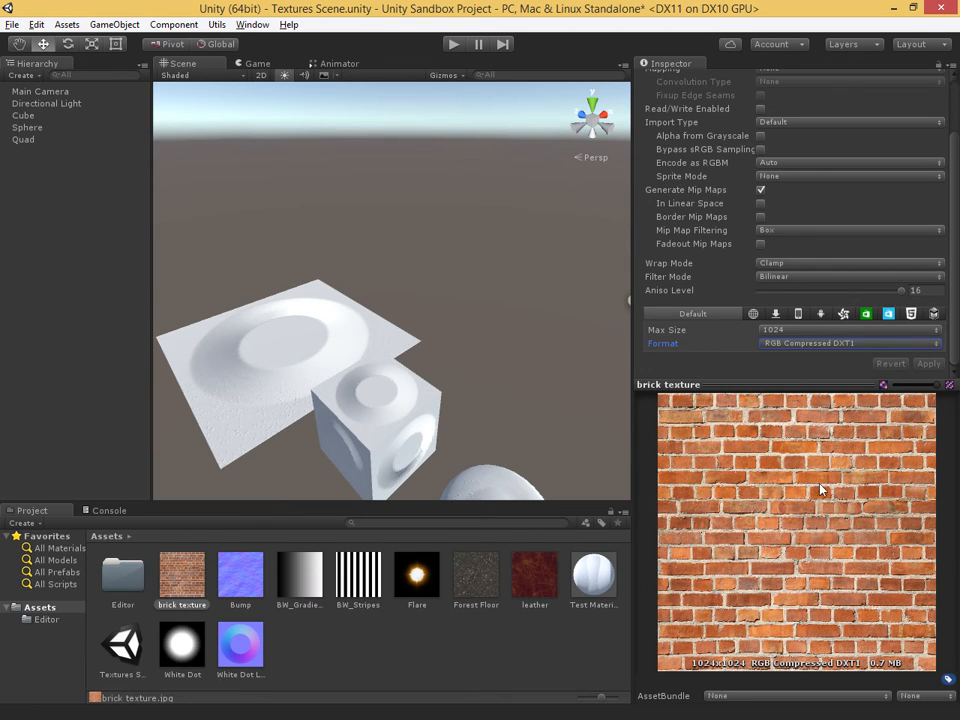
{"action": "left_click", "coordinate": [786, 343]}
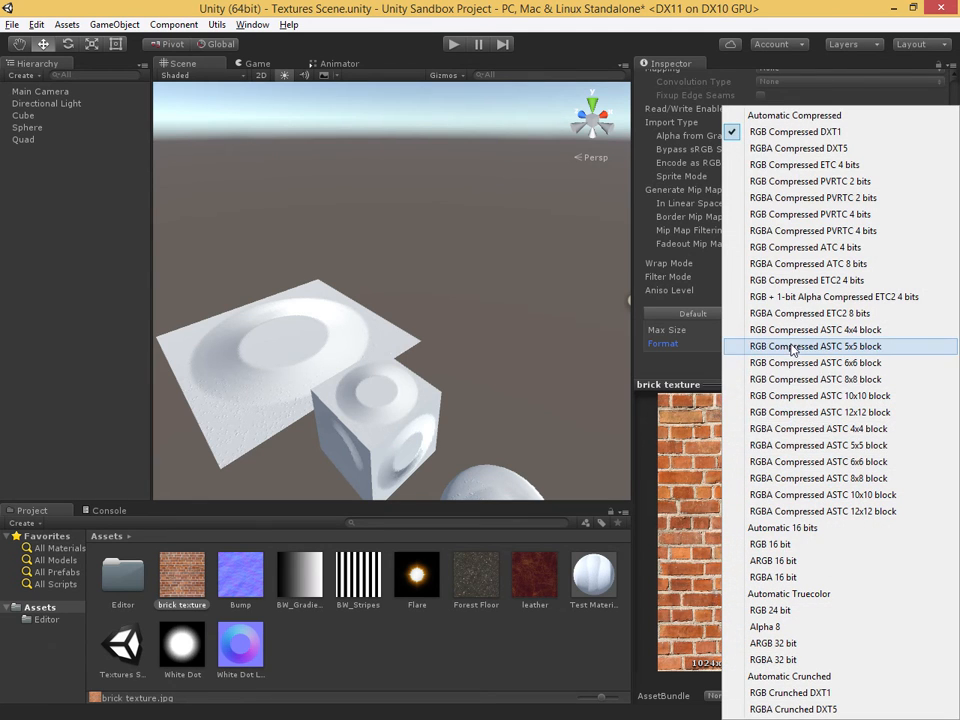
{"action": "left_click", "coordinate": [790, 527]}
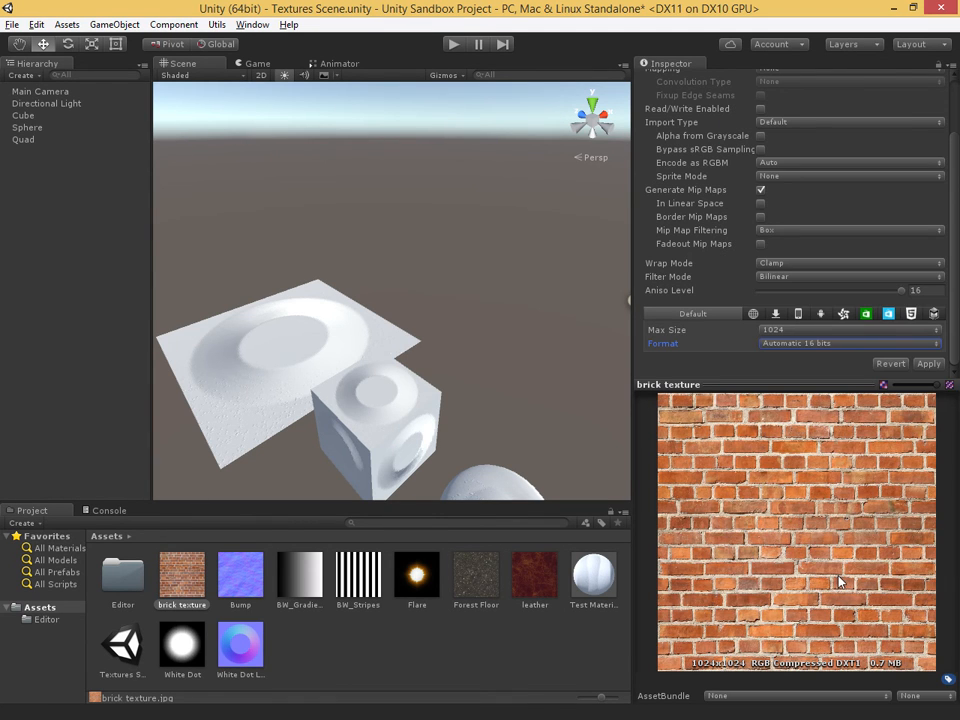
{"action": "left_click", "coordinate": [929, 363]}
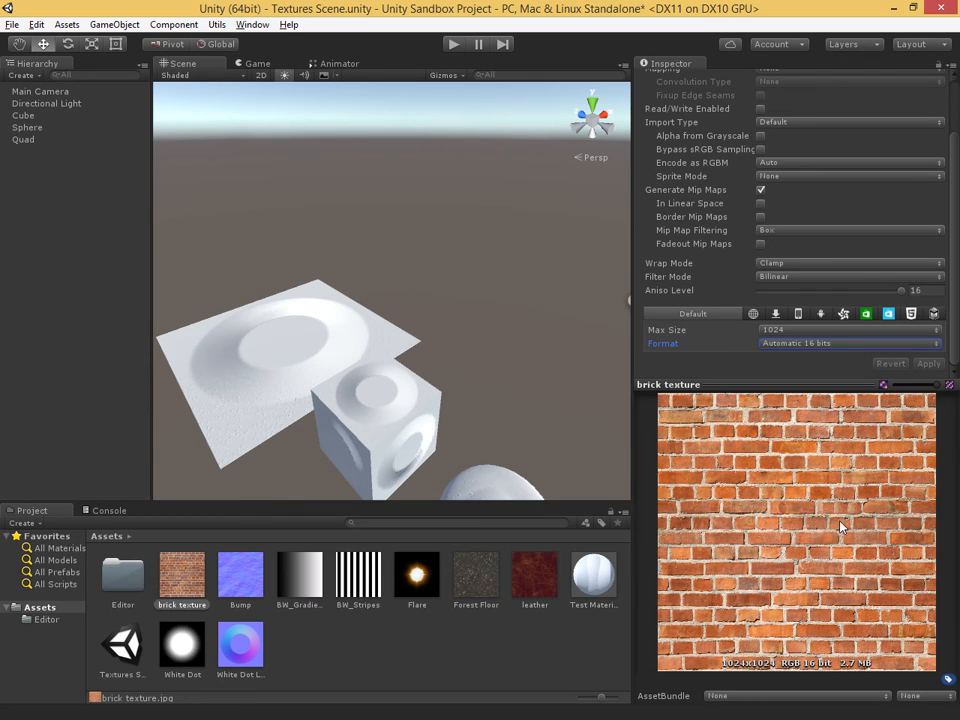
{"action": "left_click_drag", "start_coordinate": [786, 384], "coordinate": [786, 358]}
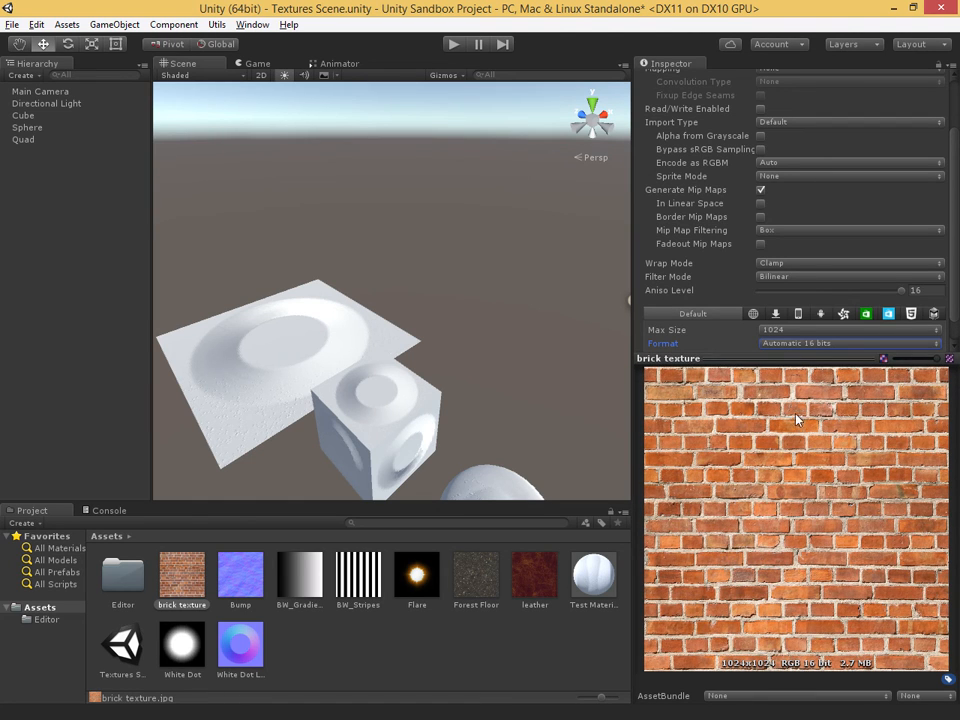
- Set the brick texture's format to Alpha 8 and apply it
{"action": "left_click", "coordinate": [802, 344]}
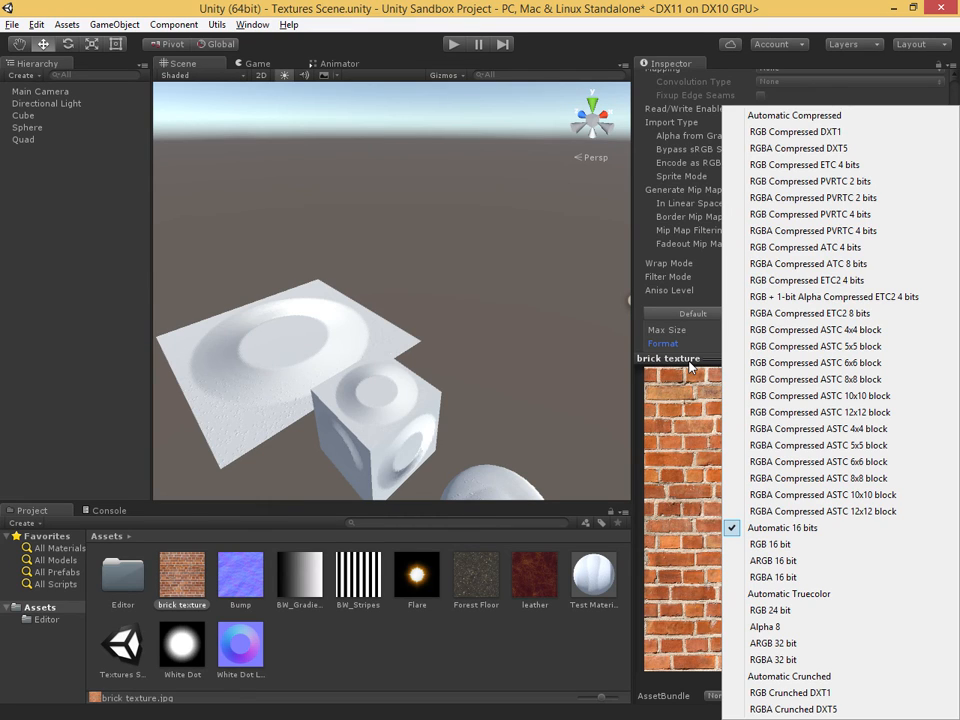
{"action": "left_click", "coordinate": [766, 627]}
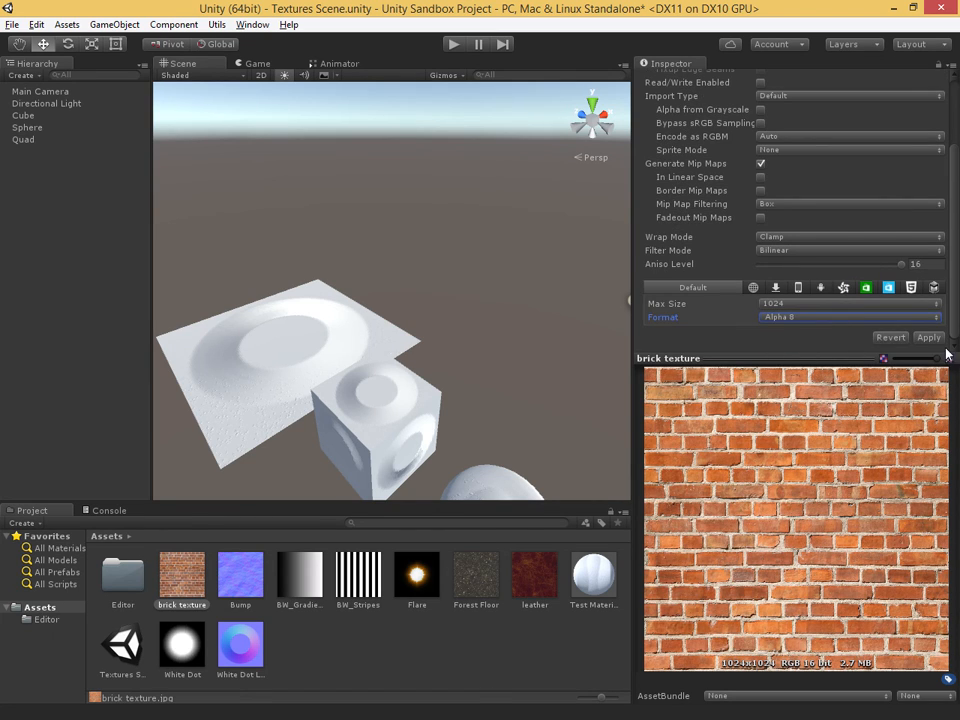
{"action": "left_click", "coordinate": [928, 337]}
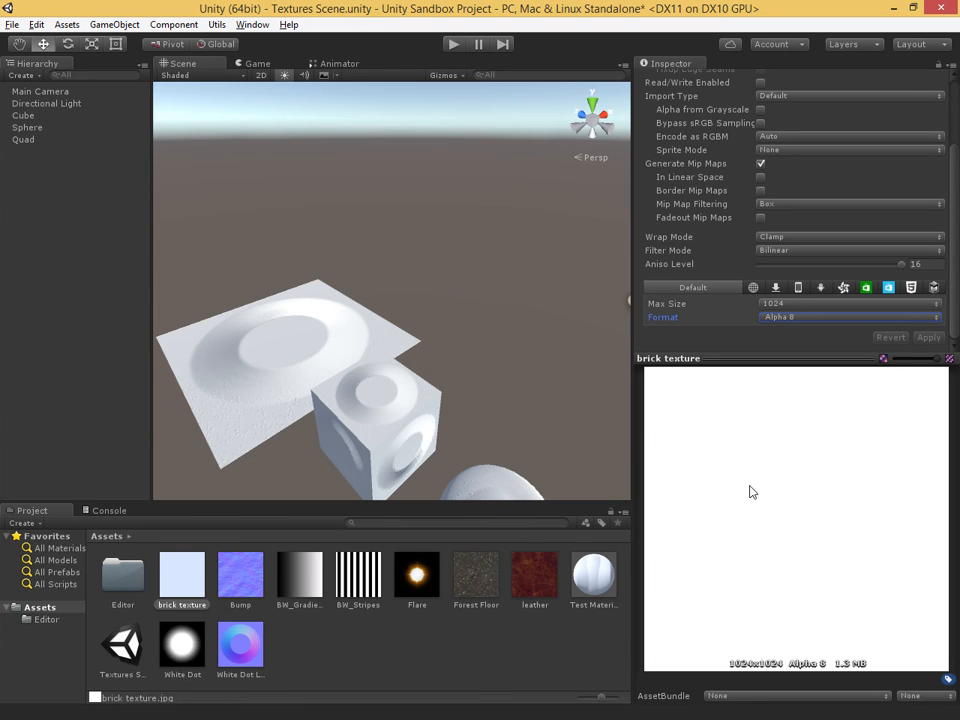
- Return the brick texture's format to Automatic Truecolor and apply the change
{"action": "left_click", "coordinate": [791, 317]}
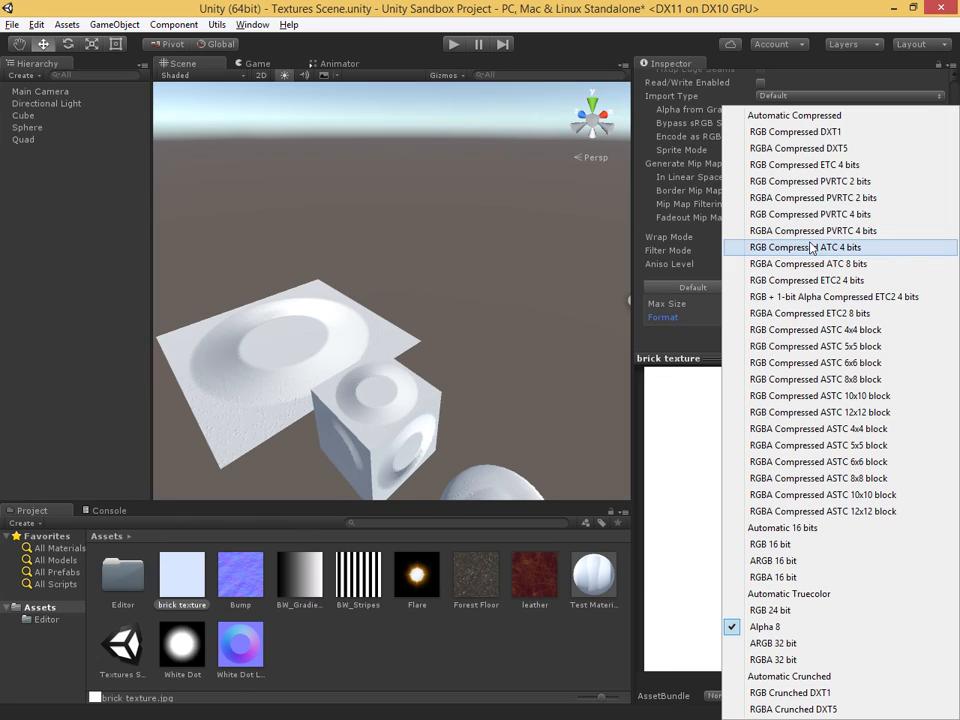
{"action": "left_click", "coordinate": [786, 594]}
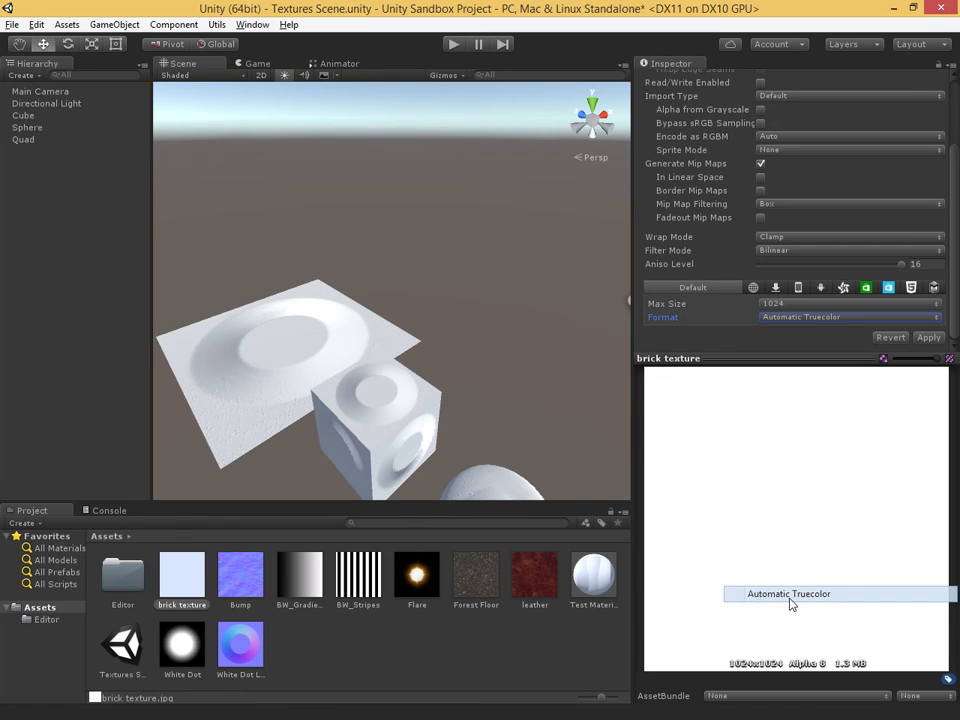
{"action": "left_click", "coordinate": [920, 337]}
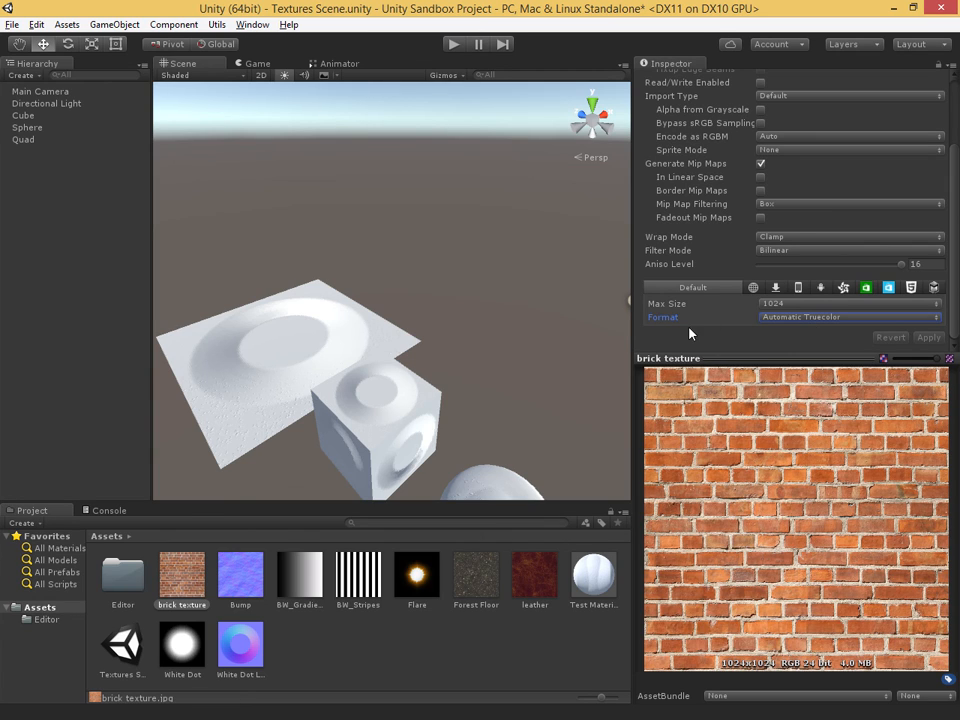
- Shrink the brick texture's preview to show all its import settings and switch its Texture Type to Texture
{"action": "scroll", "coordinate": [689, 330], "scroll_direction": "up", "scroll_amount": 3}
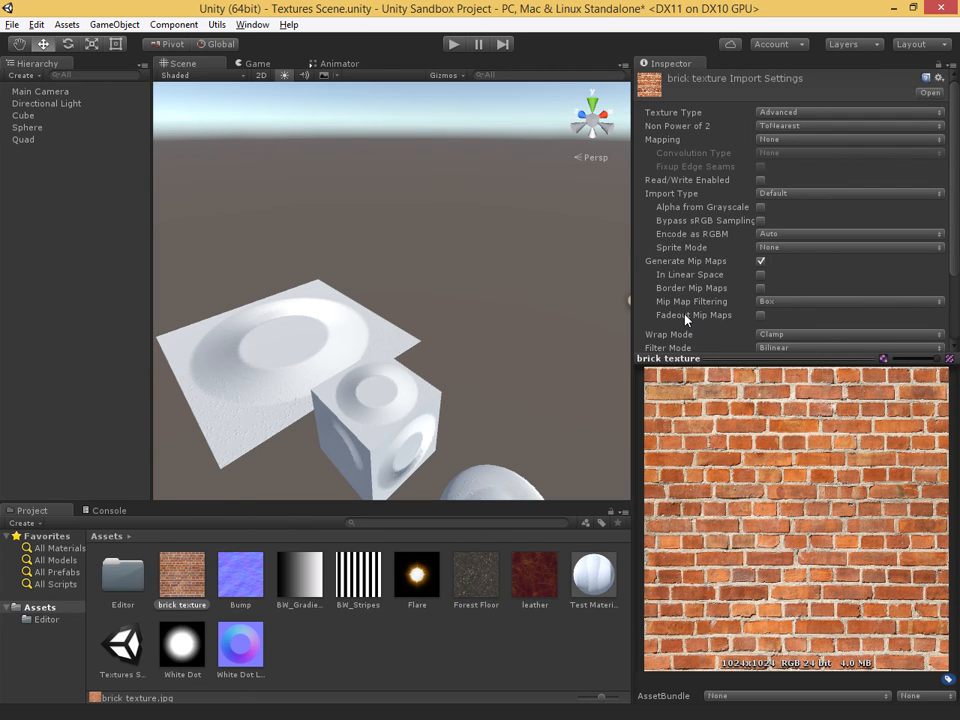
{"action": "left_click_drag", "start_coordinate": [690, 358], "coordinate": [693, 489]}
{"action": "left_click", "coordinate": [806, 113]}
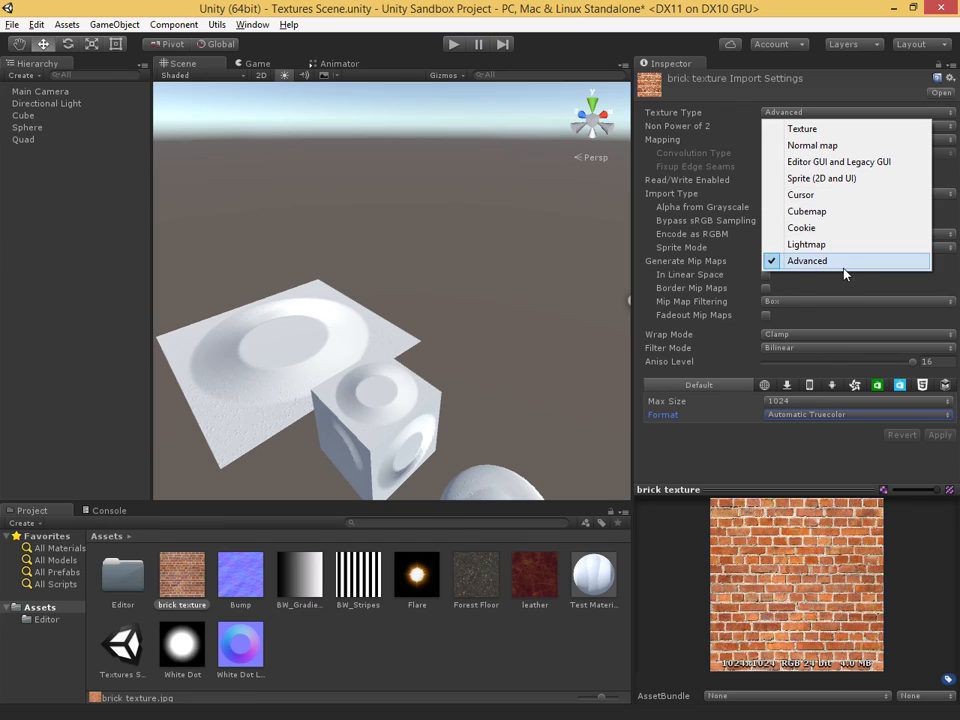
{"action": "left_click", "coordinate": [800, 131]}
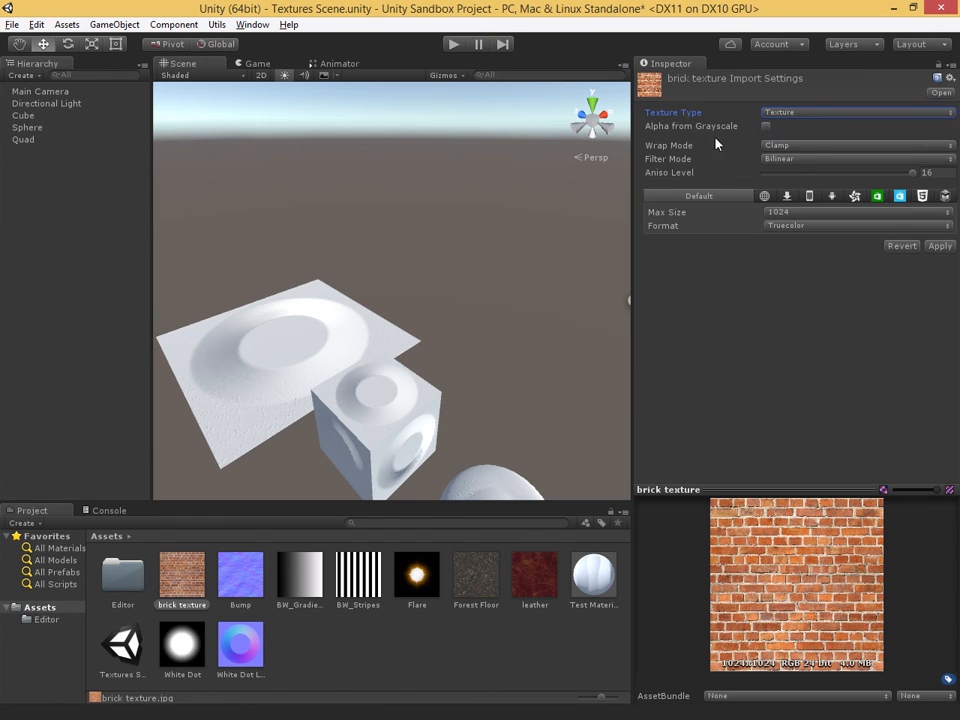
- Set the brick texture's type to Normal map, and apply its pending import settings while switching to the White Dot Large texture
{"action": "left_click", "coordinate": [795, 114]}
{"action": "left_click", "coordinate": [820, 146]}
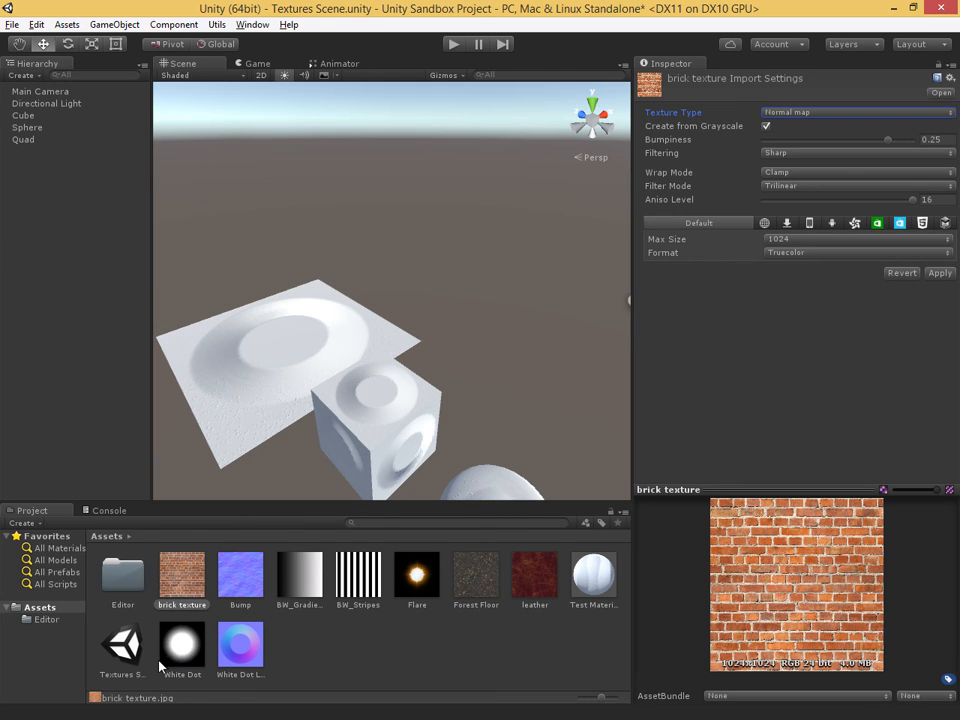
{"action": "left_click", "coordinate": [240, 648]}
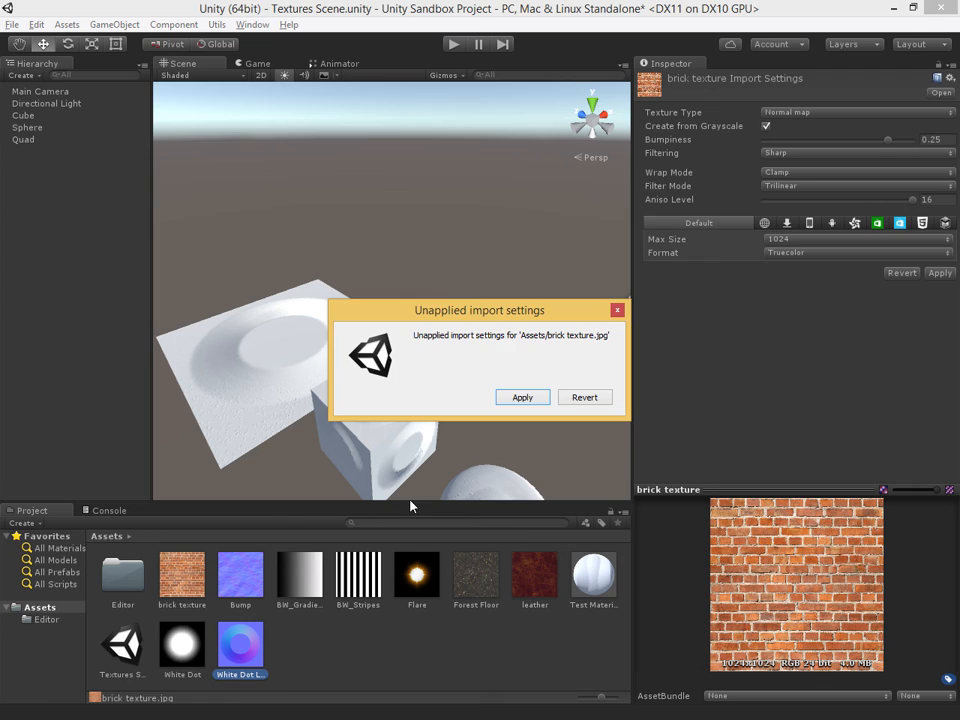
{"action": "left_click", "coordinate": [524, 398]}
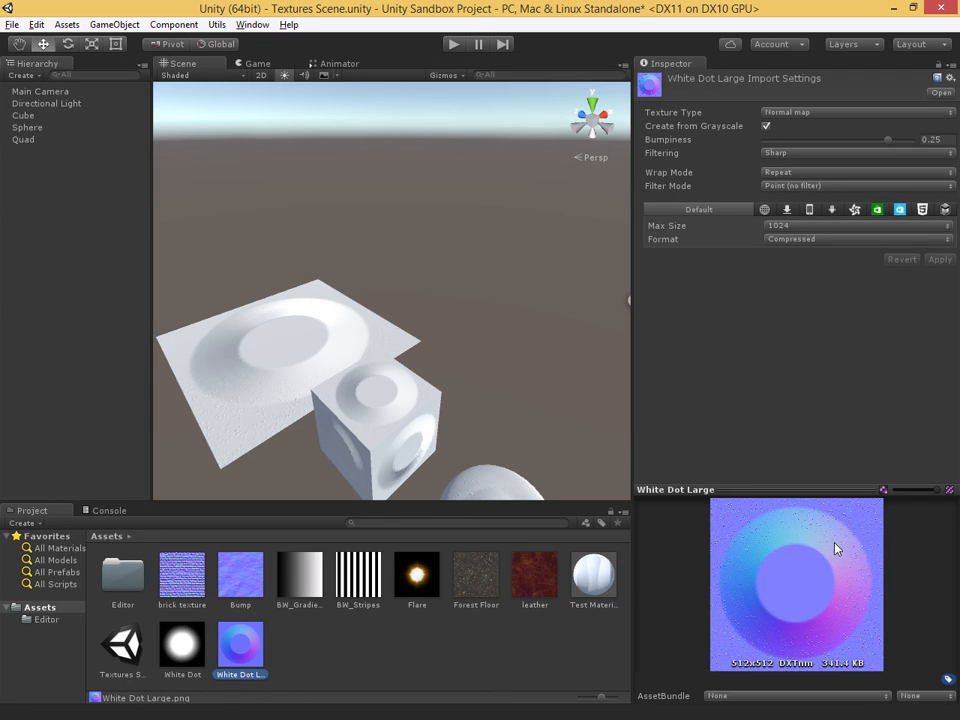
- Switch to the web browser to view the mesh normal reference image, and return to Unity
{"action": "key", "text": "alt+Tab"}
{"action": "key", "text": "alt+Tab"}
{"action": "key", "text": "alt+Tab"}
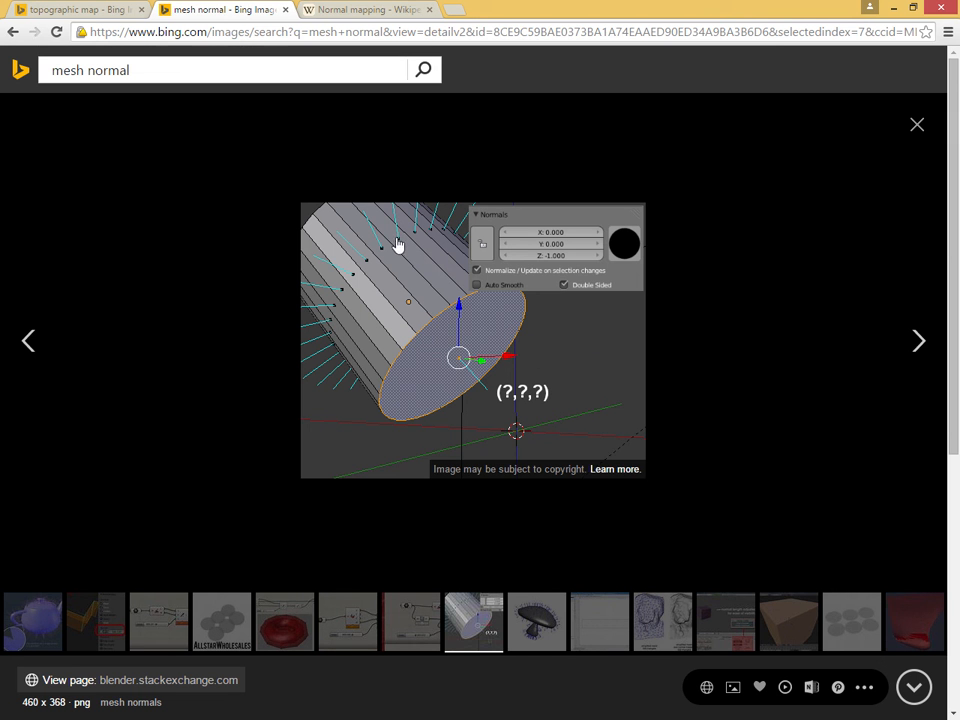
{"action": "key", "text": "alt+Tab"}
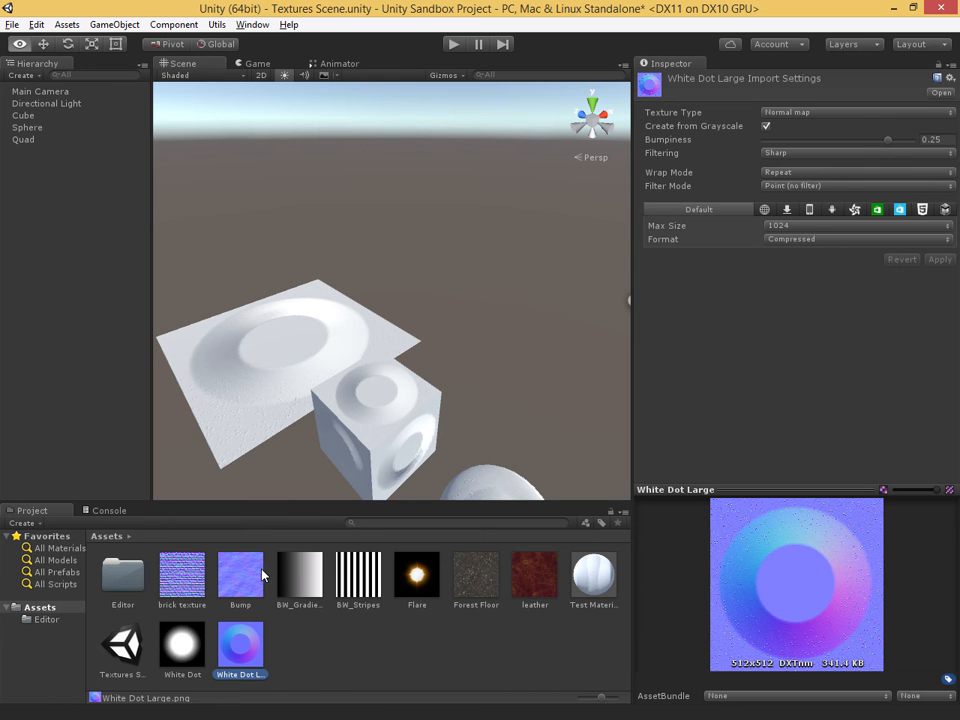
- Compare the White Dot and White Dot Large textures, and set White Dot Large's Texture Type to Advanced
{"action": "left_click", "coordinate": [197, 642]}
{"action": "left_click", "coordinate": [257, 649]}
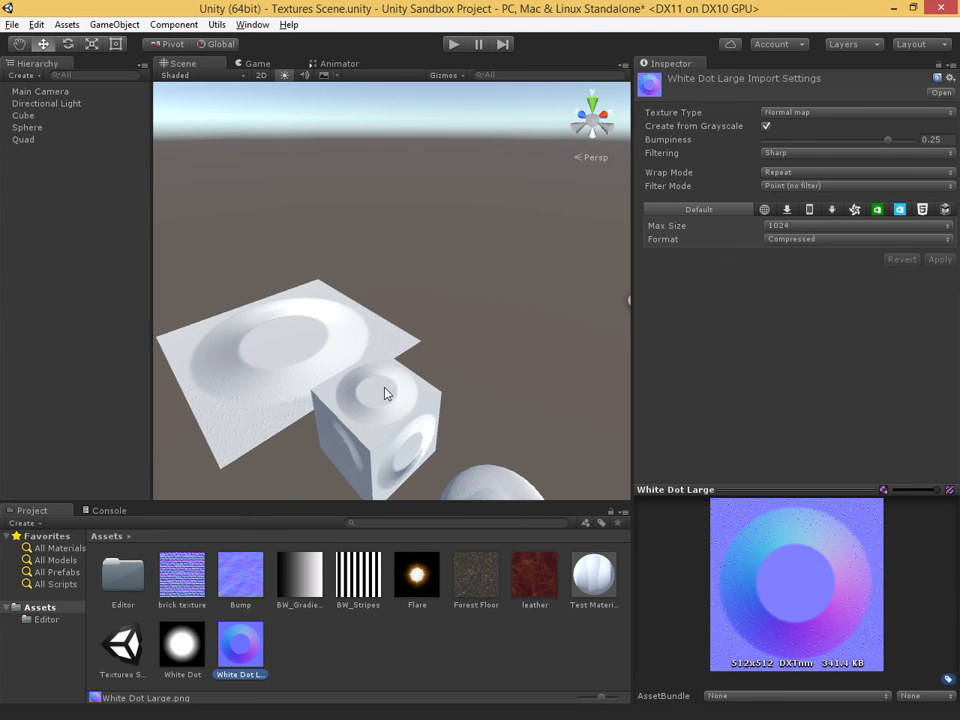
{"action": "mouse_move", "coordinate": [386, 393]}
{"action": "left_mouse_down", "text": "alt"}
{"action": "mouse_move", "coordinate": [369, 429]}
{"action": "mouse_move", "coordinate": [508, 407]}
{"action": "mouse_move", "coordinate": [265, 344]}
{"action": "mouse_move", "coordinate": [443, 347]}
{"action": "mouse_move", "coordinate": [499, 409]}
{"action": "mouse_move", "coordinate": [465, 431]}
{"action": "mouse_move", "coordinate": [510, 270]}
{"action": "mouse_move", "coordinate": [369, 391]}
{"action": "left_mouse_up", "text": "alt"}
{"action": "left_click", "coordinate": [788, 112]}
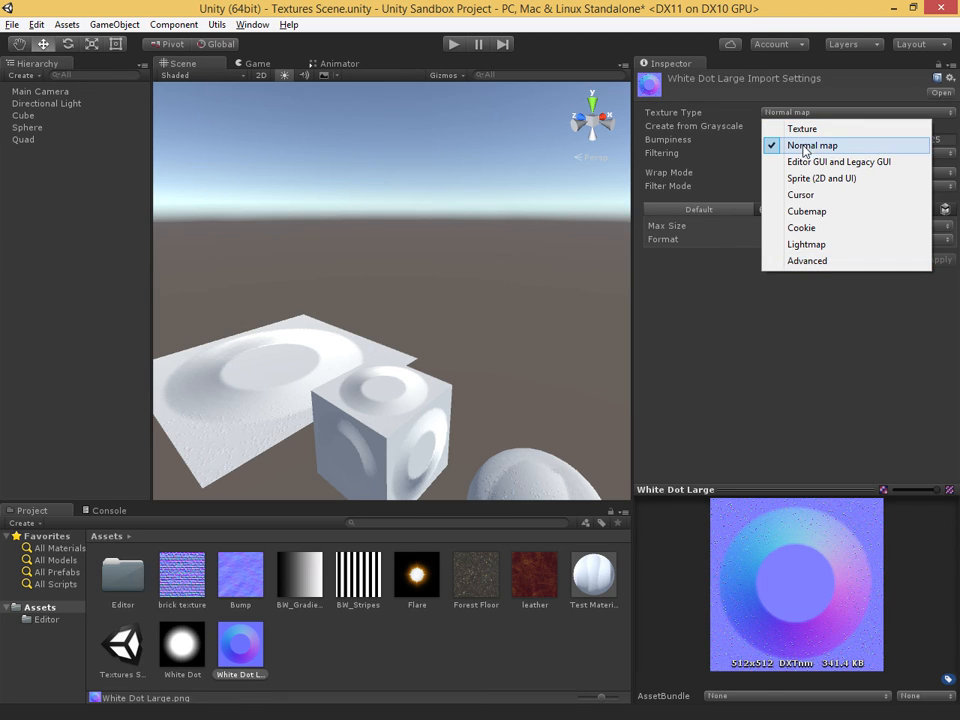
{"action": "left_click", "coordinate": [813, 262]}
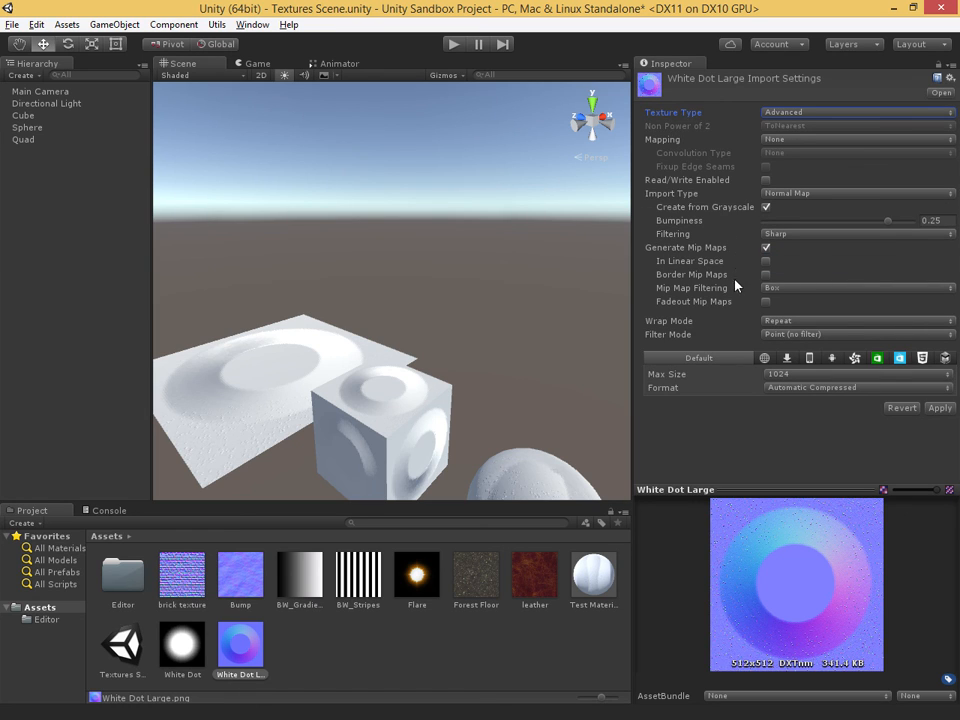